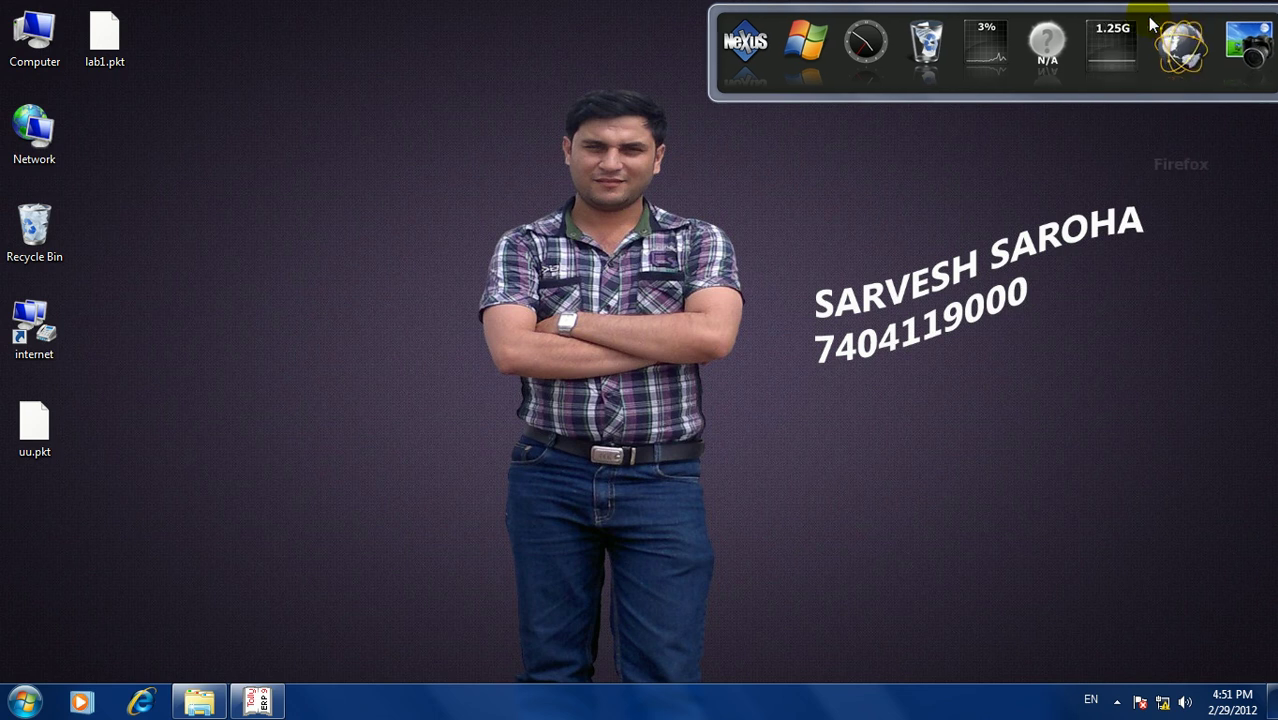
# Switch to Tally.ERP 9 and open the Display reports from the Gateway of Tally.
pyautogui.click(262, 700)
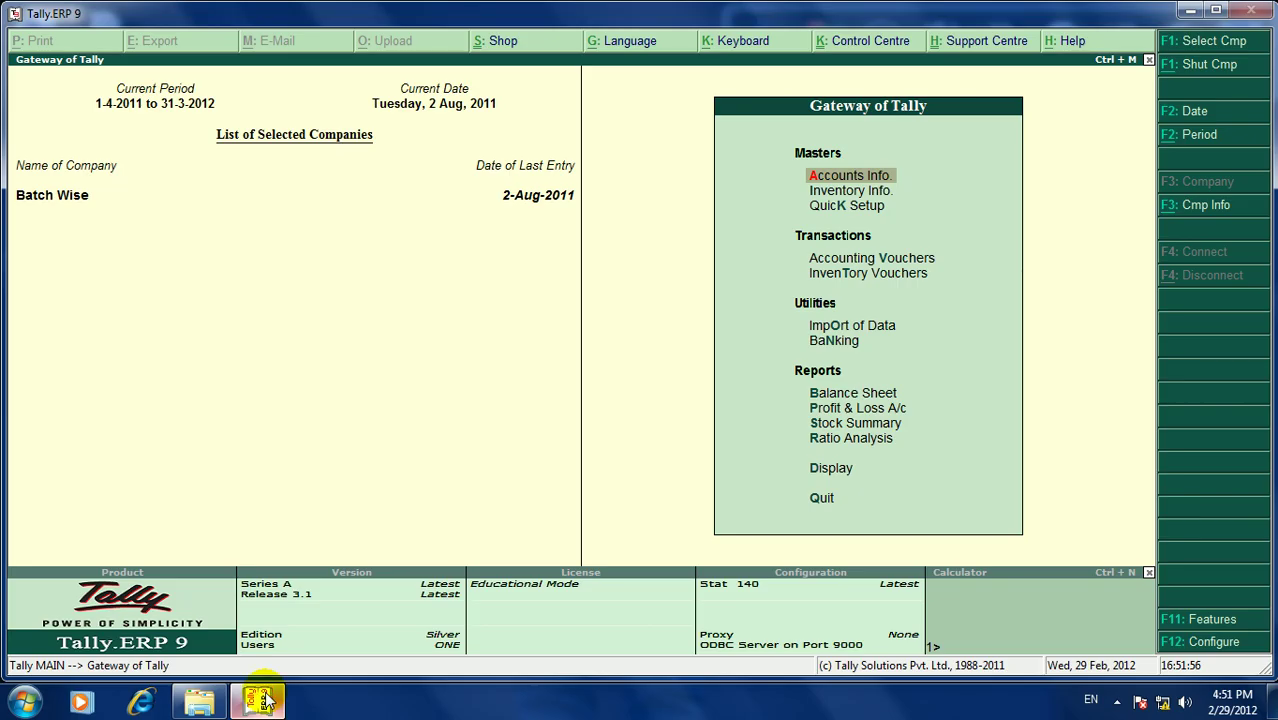
pyautogui.press('Down')
pyautogui.press('Down')
pyautogui.press('Down')
pyautogui.press('Down')
pyautogui.press('Down')
pyautogui.press('Down')
pyautogui.press('Down')
pyautogui.press('Down')
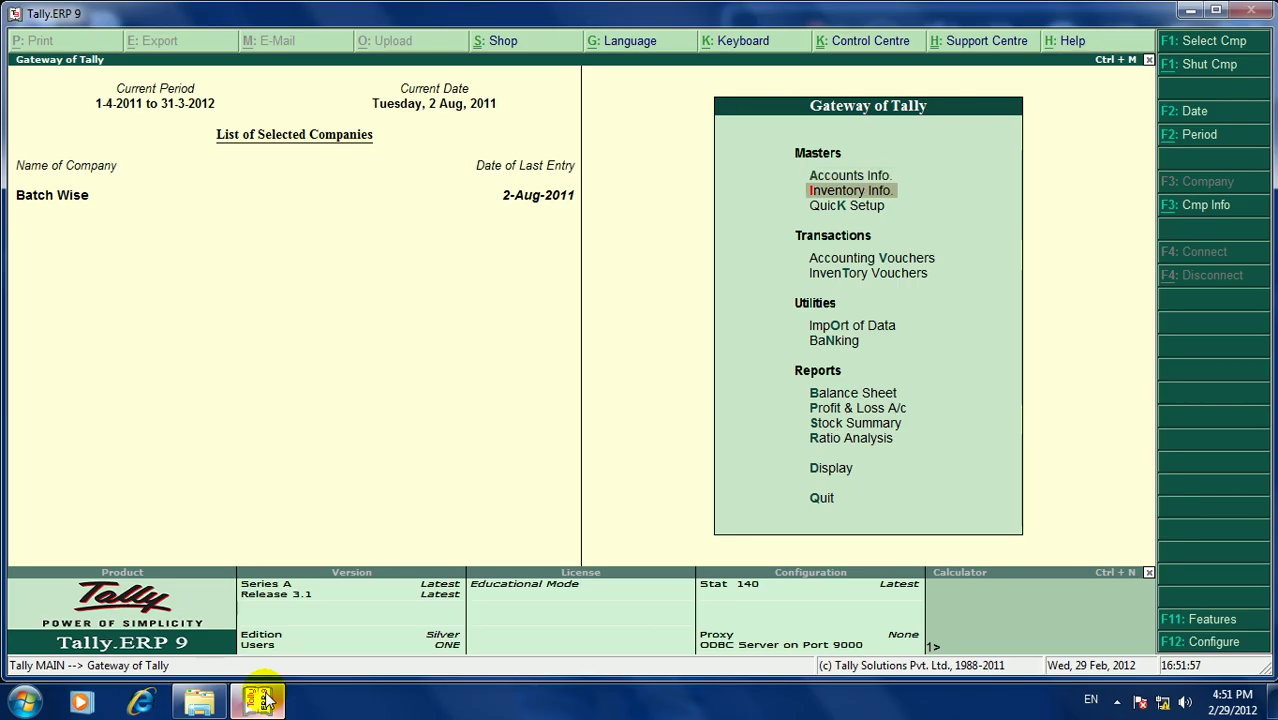
pyautogui.press('Down')
pyautogui.press('Down')
pyautogui.press('Down')
pyautogui.press('Down')
pyautogui.press('Up')
pyautogui.press('Return')
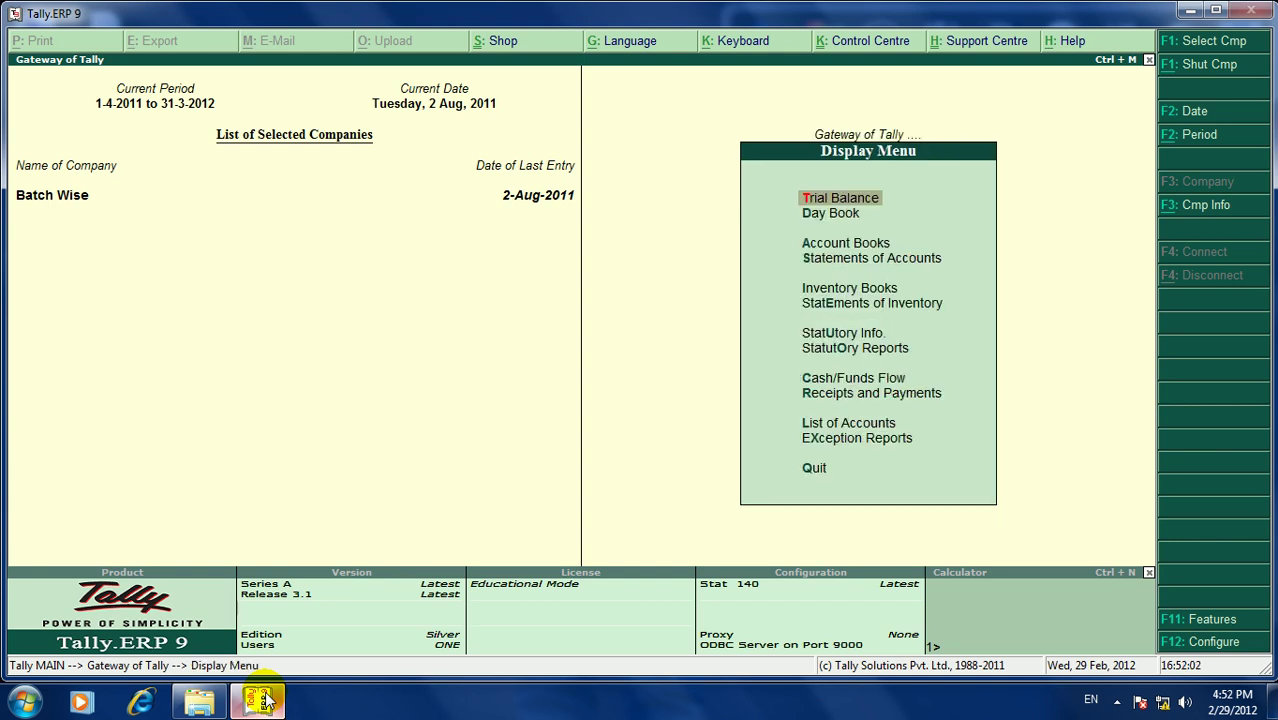
# Open the VAT Computation report under Statutory Reports and examine its output tax, input credit and VAT payable.
pyautogui.press('Down')
pyautogui.press('Down')
pyautogui.press('Down')
pyautogui.press('Down')
pyautogui.press('Down')
pyautogui.press('Down')
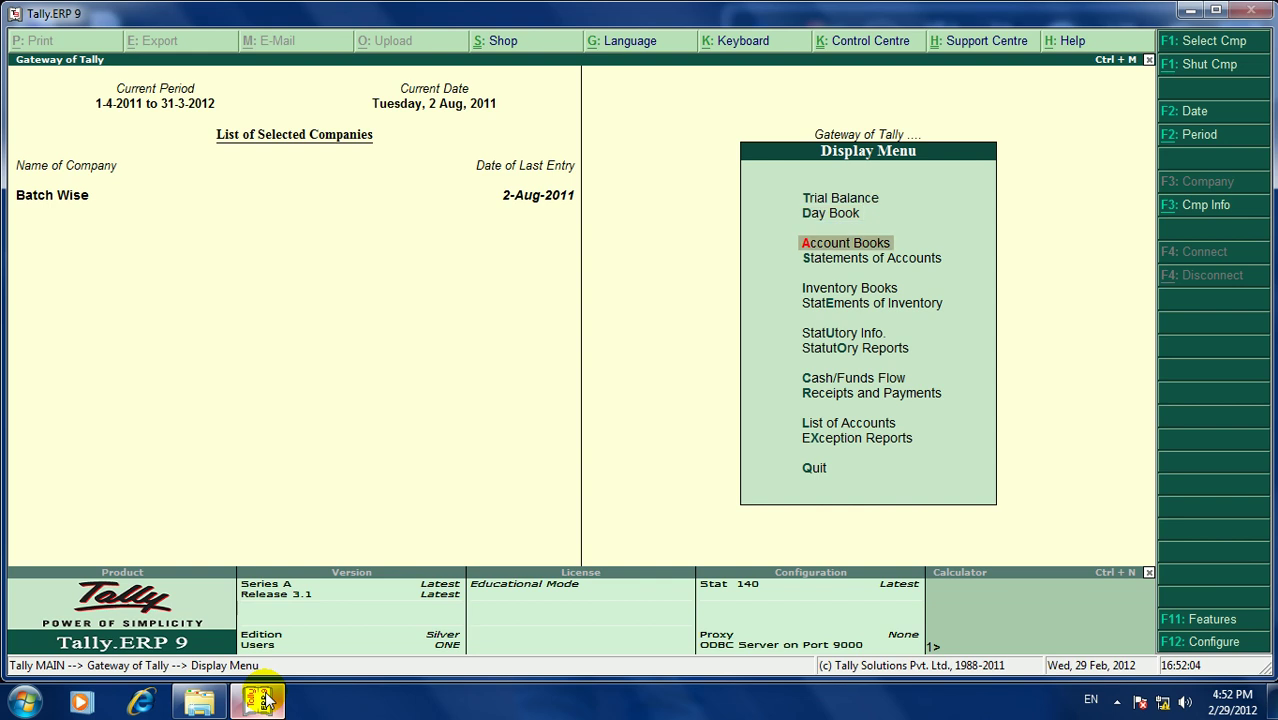
pyautogui.press('Down')
pyautogui.press('Down')
pyautogui.press('Down')
pyautogui.press('Up')
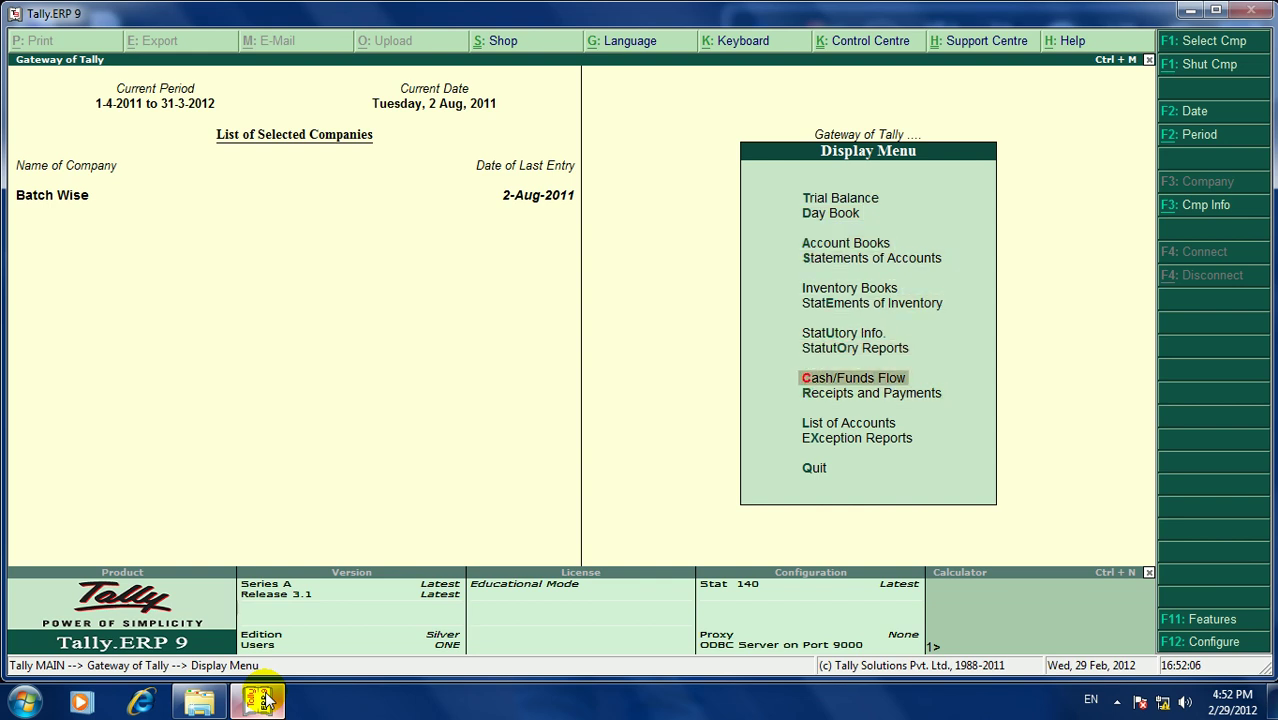
pyautogui.press('Up')
pyautogui.press('Return')
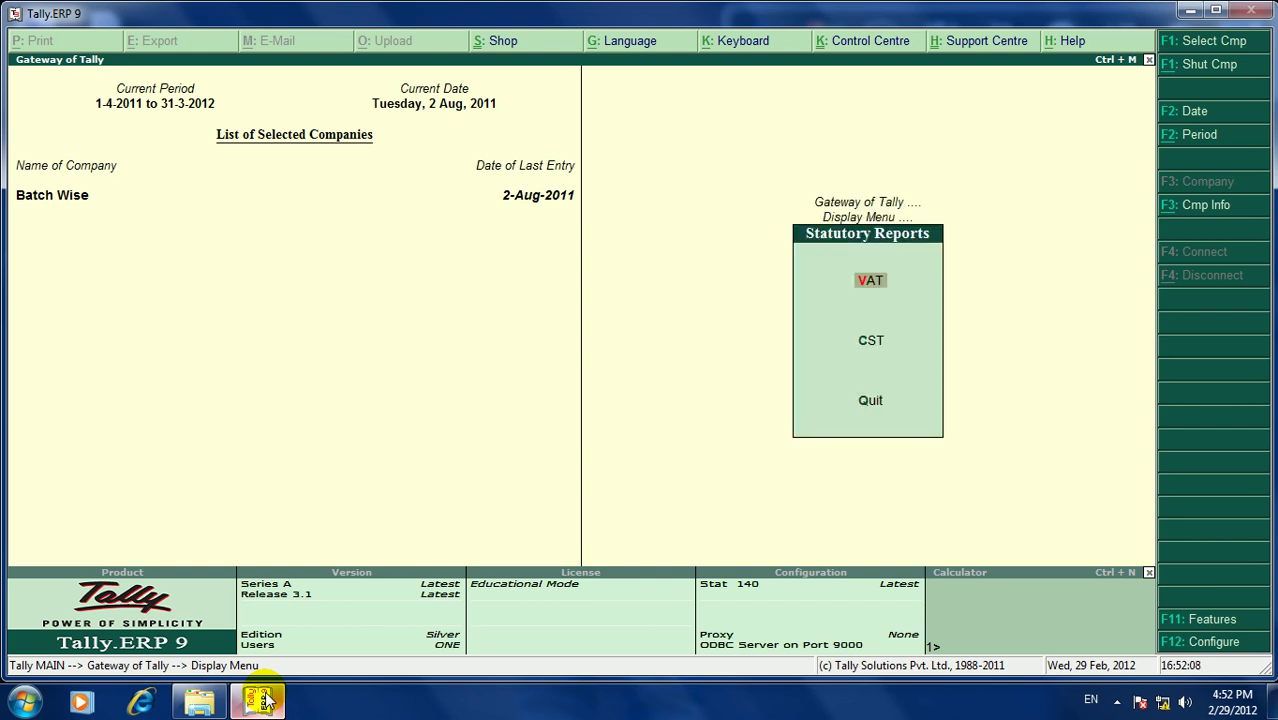
pyautogui.press('Return')
pyautogui.press('Return')
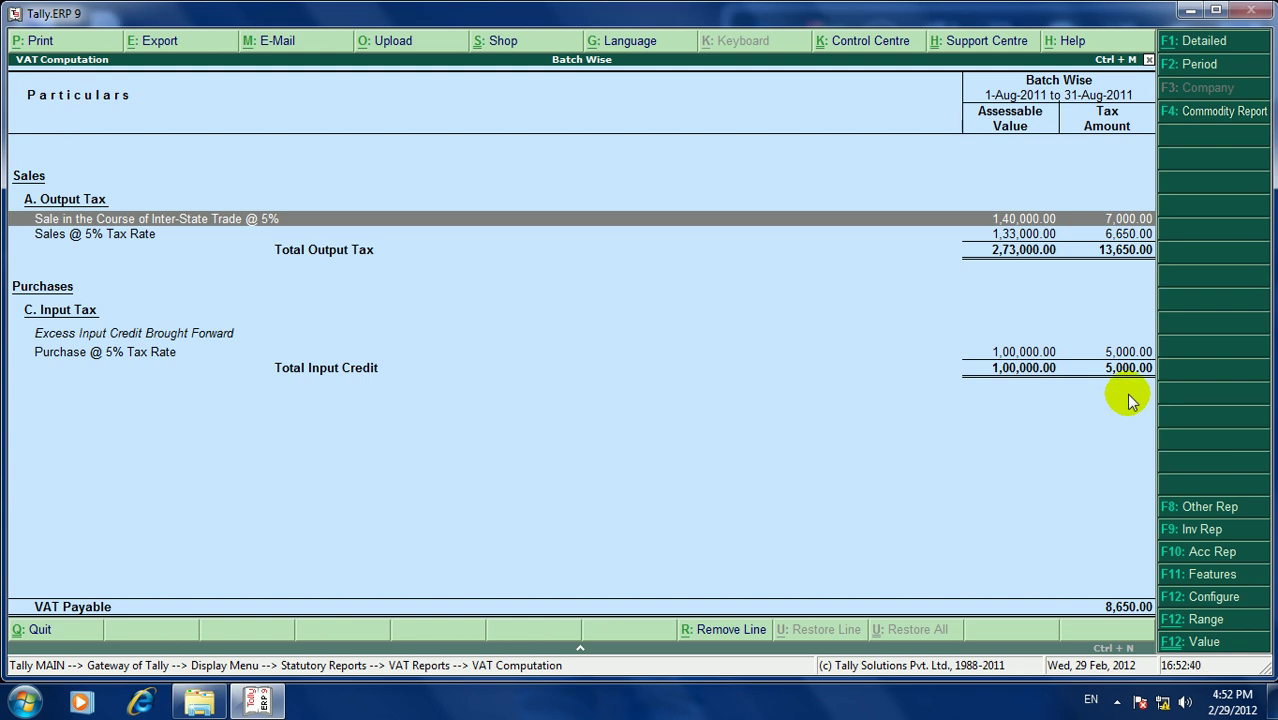
# Leave the VAT report and start creating a new voucher type under Accounts Info.
pyautogui.press('Escape')
pyautogui.press('Escape')
pyautogui.press('Escape')
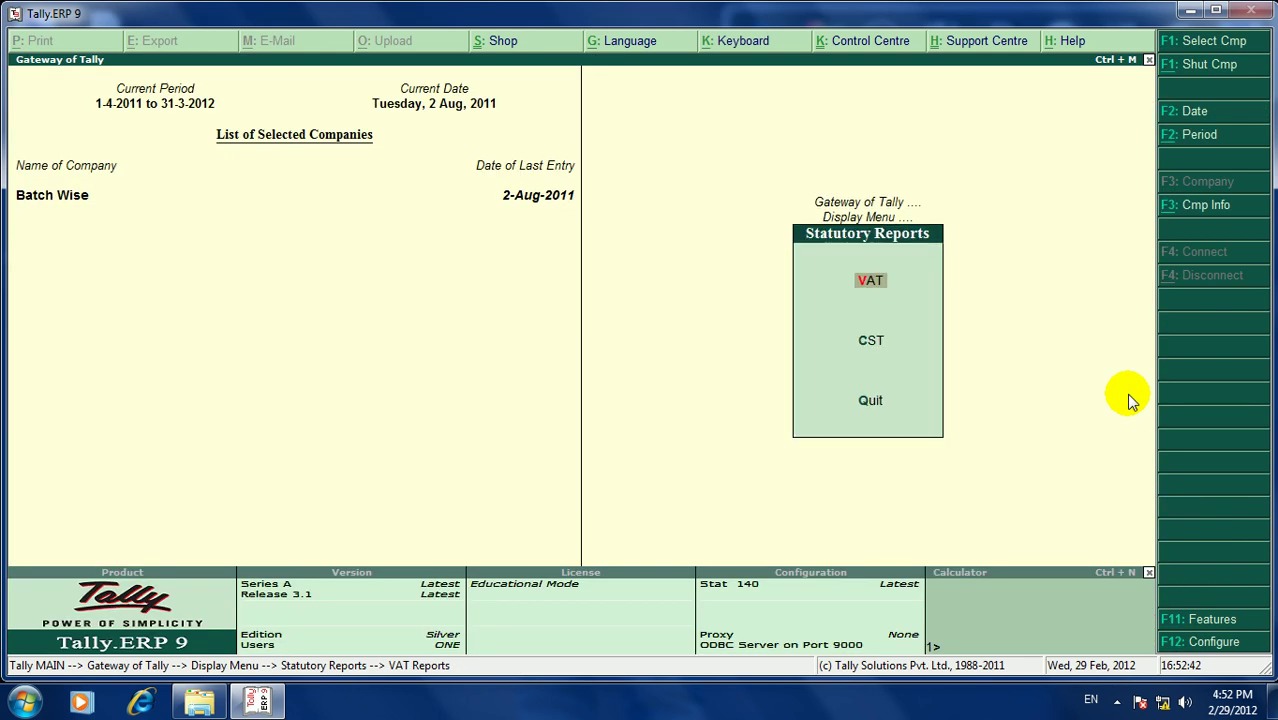
pyautogui.press('Up')
pyautogui.press('Up')
pyautogui.press('Up')
pyautogui.press('Up')
pyautogui.press('Up')
pyautogui.press('Up')
pyautogui.press('Up')
pyautogui.press('Up')
pyautogui.press('Up')
pyautogui.press('Up')
pyautogui.press('Up')
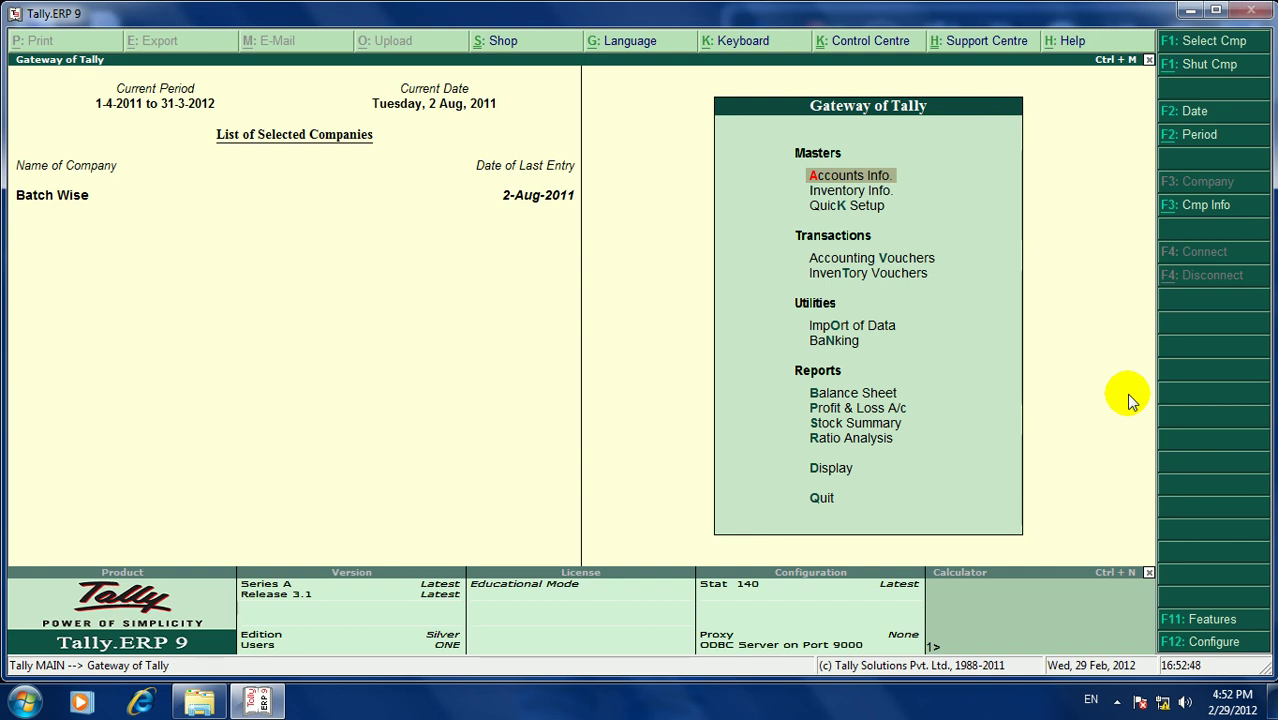
pyautogui.press('Return')
pyautogui.press('Down')
pyautogui.press('Down')
pyautogui.press('Down')
pyautogui.press('Up')
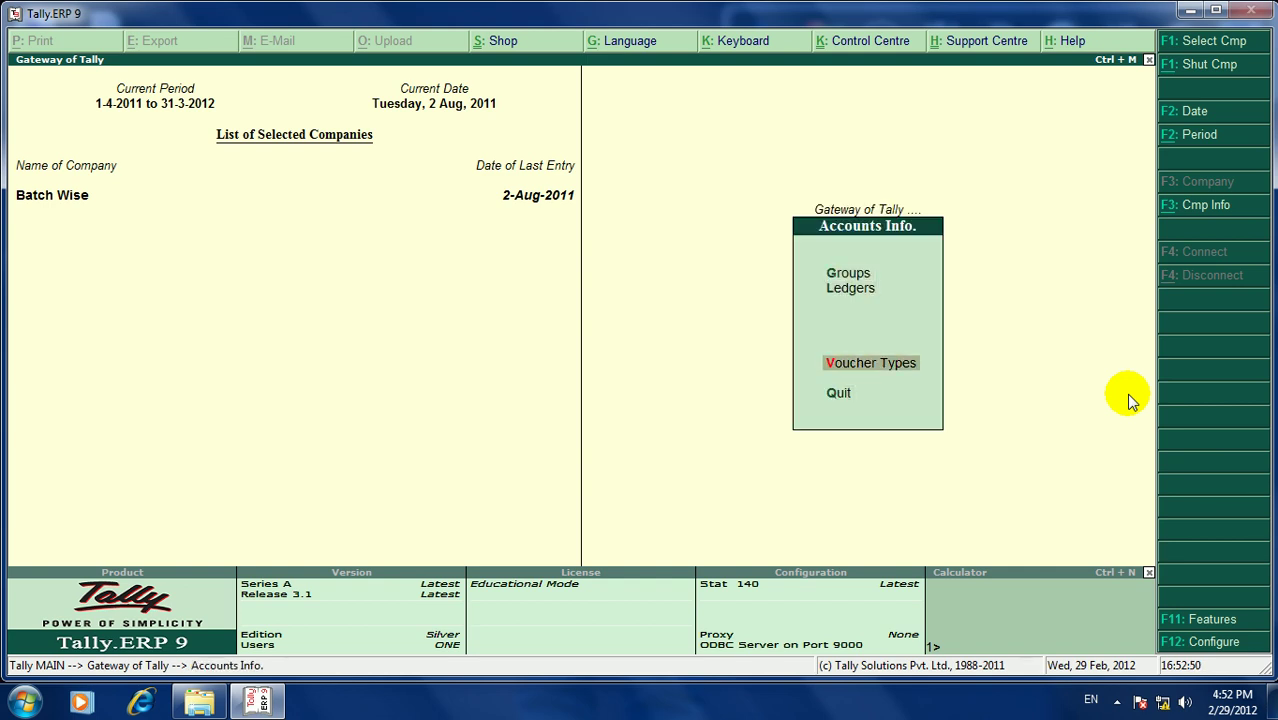
pyautogui.press('Return')
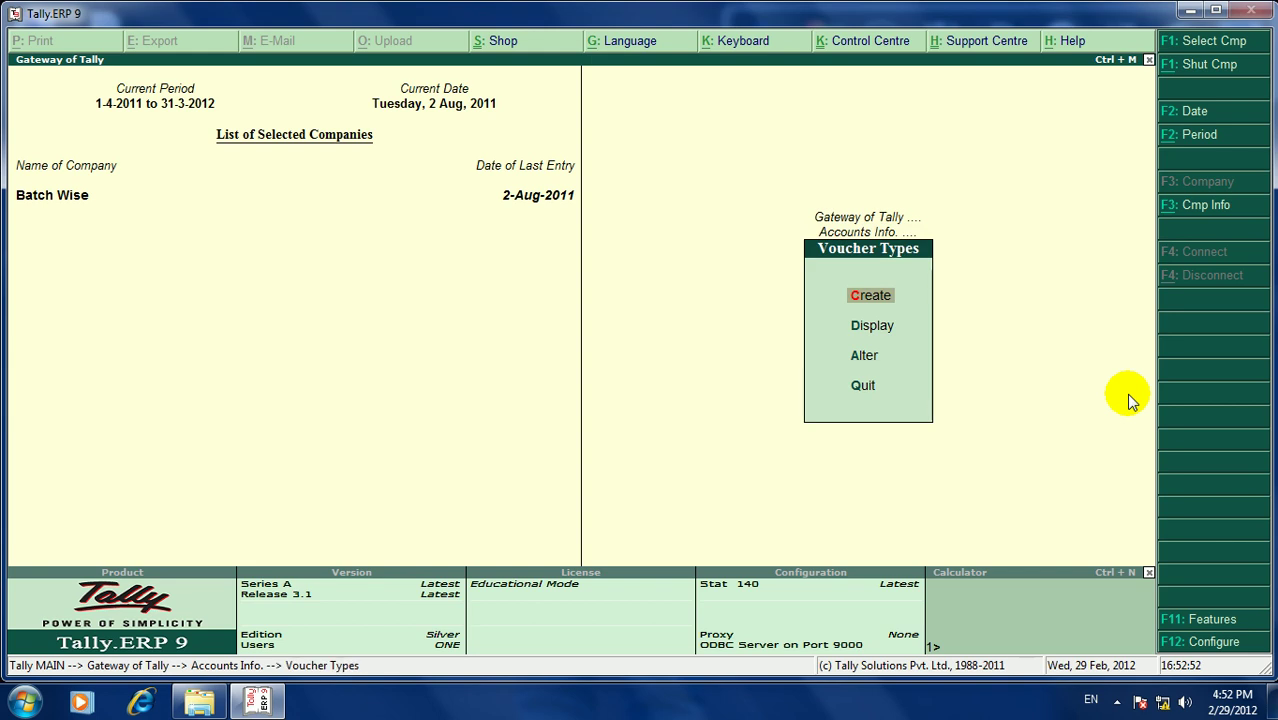
pyautogui.press('Return')
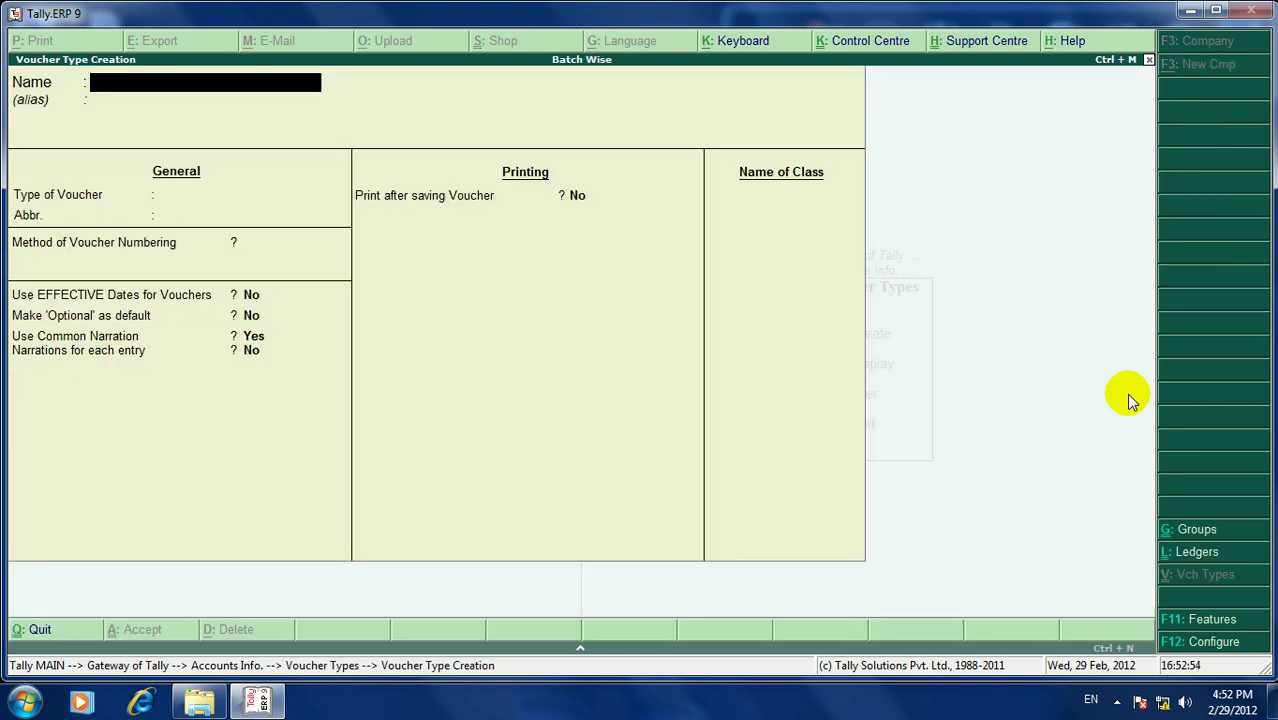
# Name the voucher type Vat Adjustment and set its type to Journal, abbreviation Jrnl, with Automatic voucher numbering.
pyautogui.write('Vat Adjustment')
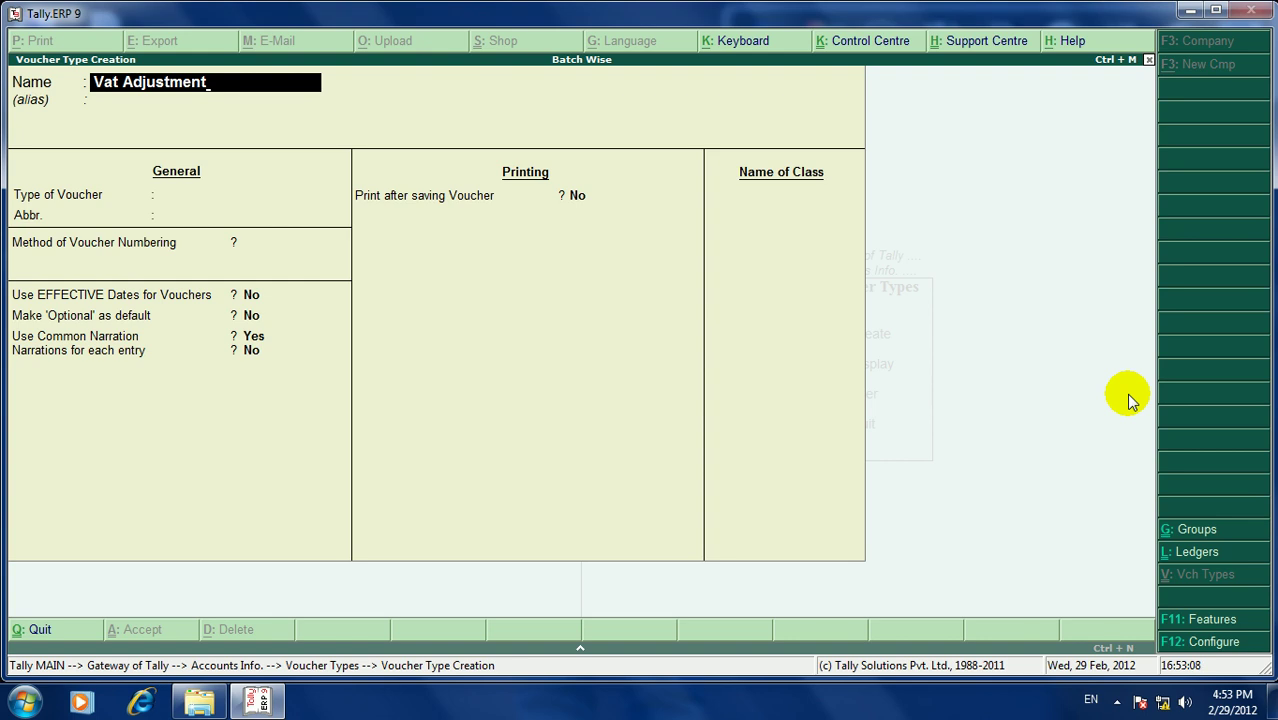
pyautogui.press('Return')
pyautogui.press('Return')
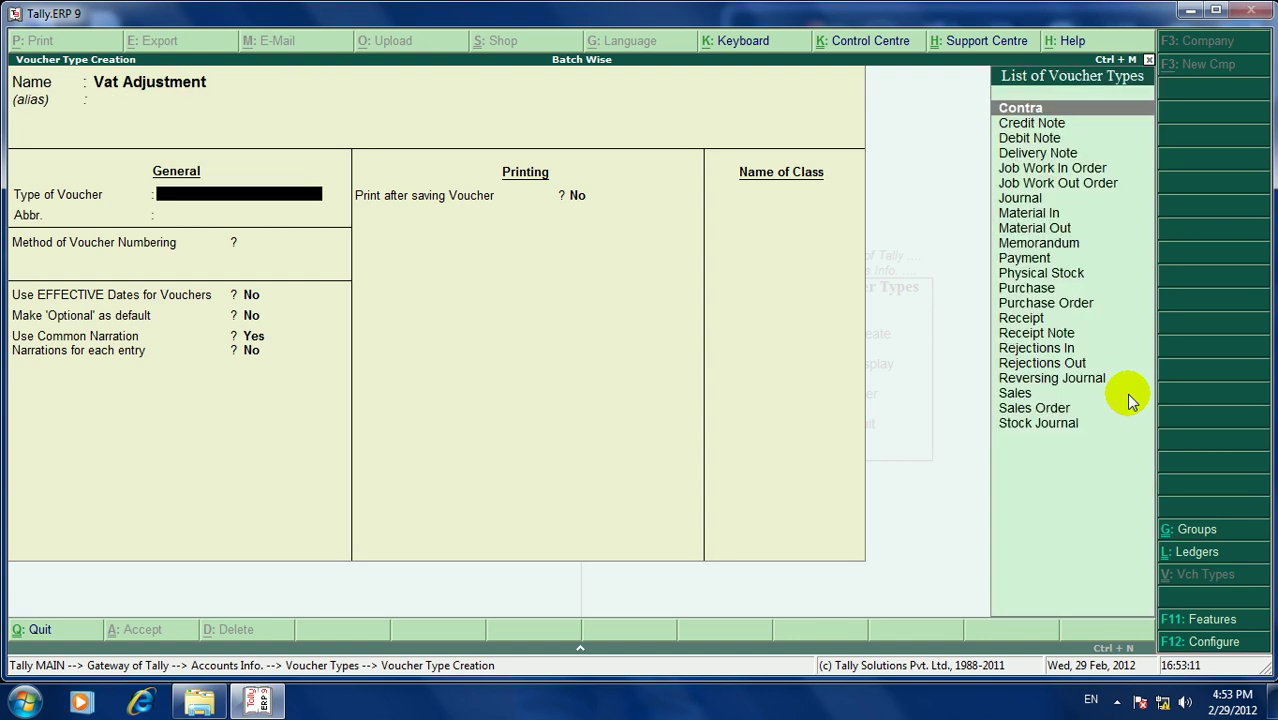
pyautogui.write('J')
pyautogui.press('Down')
pyautogui.press('Down')
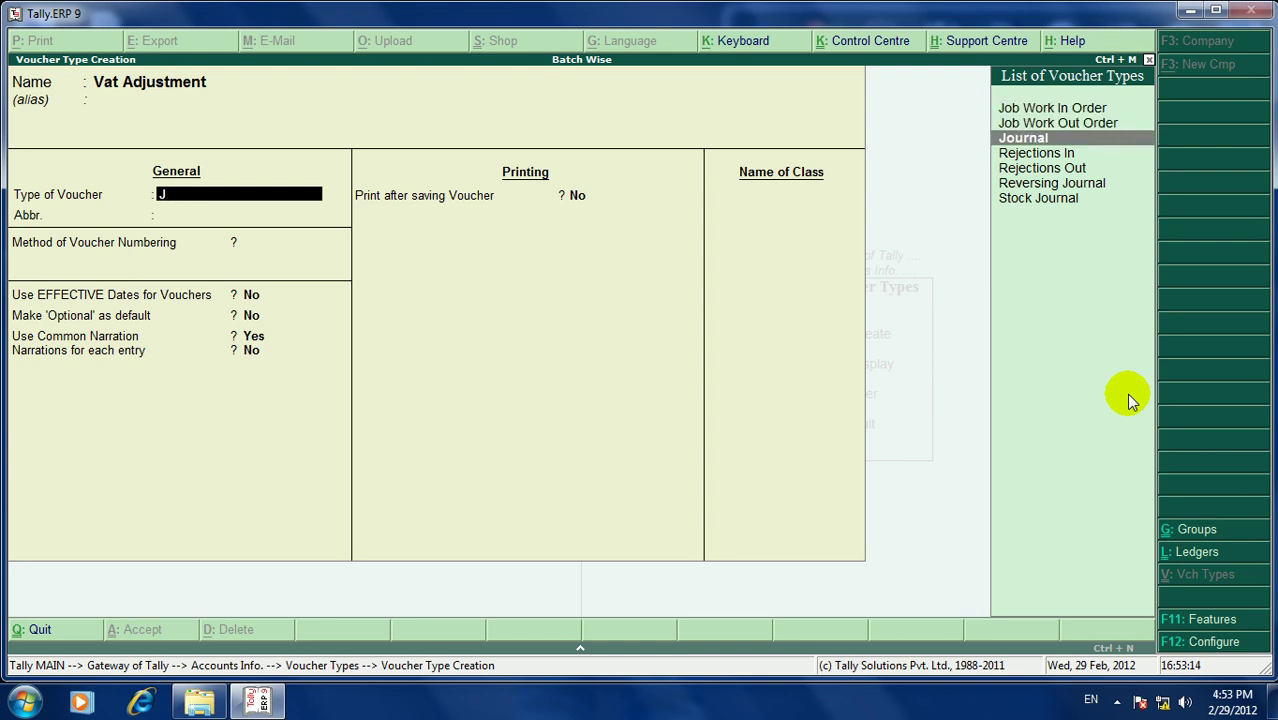
pyautogui.press('Return')
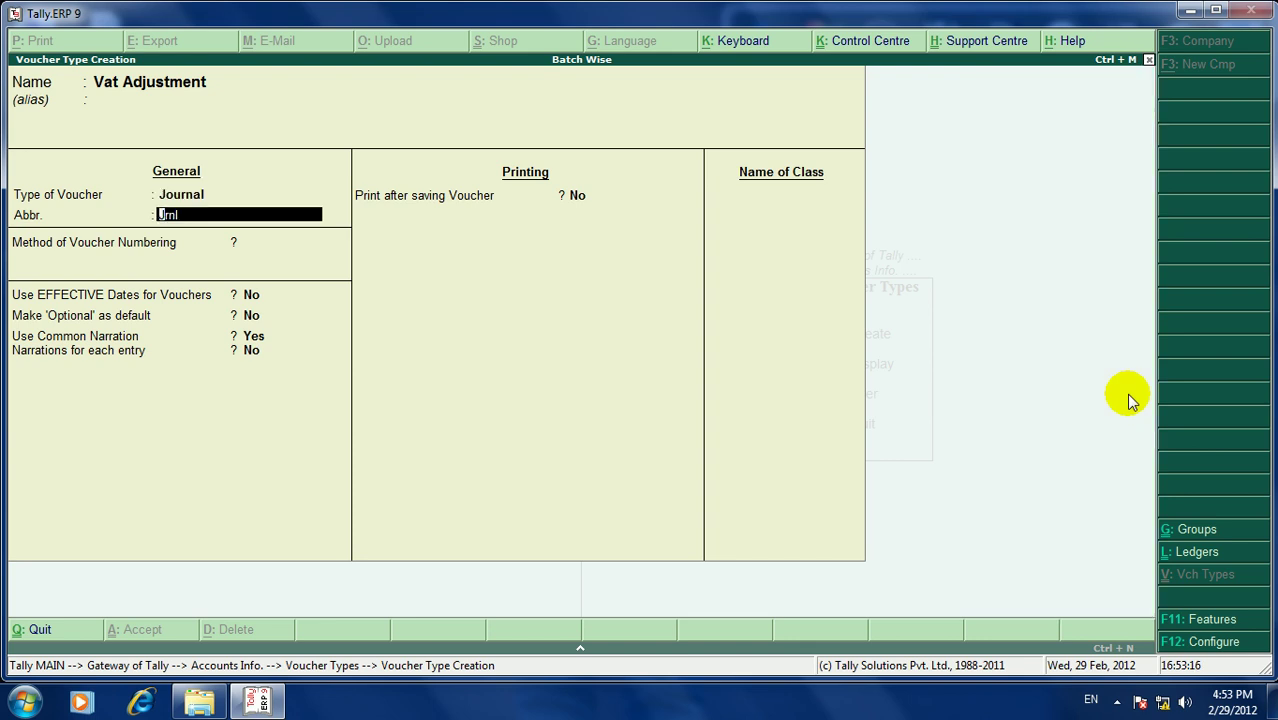
pyautogui.press('Return')
pyautogui.press('Return')
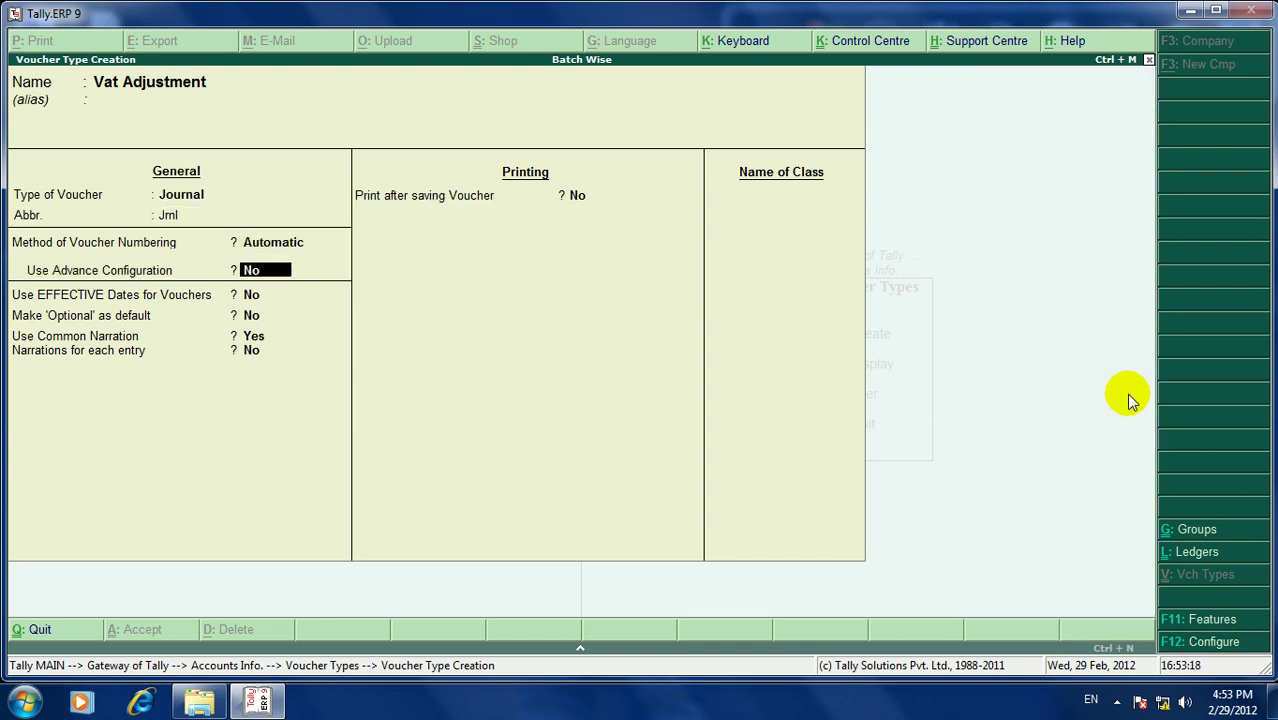
# Keep the remaining voucher type defaults, add a class named Vat Adjustment enabled for VAT adjustments, and save.
pyautogui.press('Return')
pyautogui.press('Return')
pyautogui.press('Return')
pyautogui.press('Return')
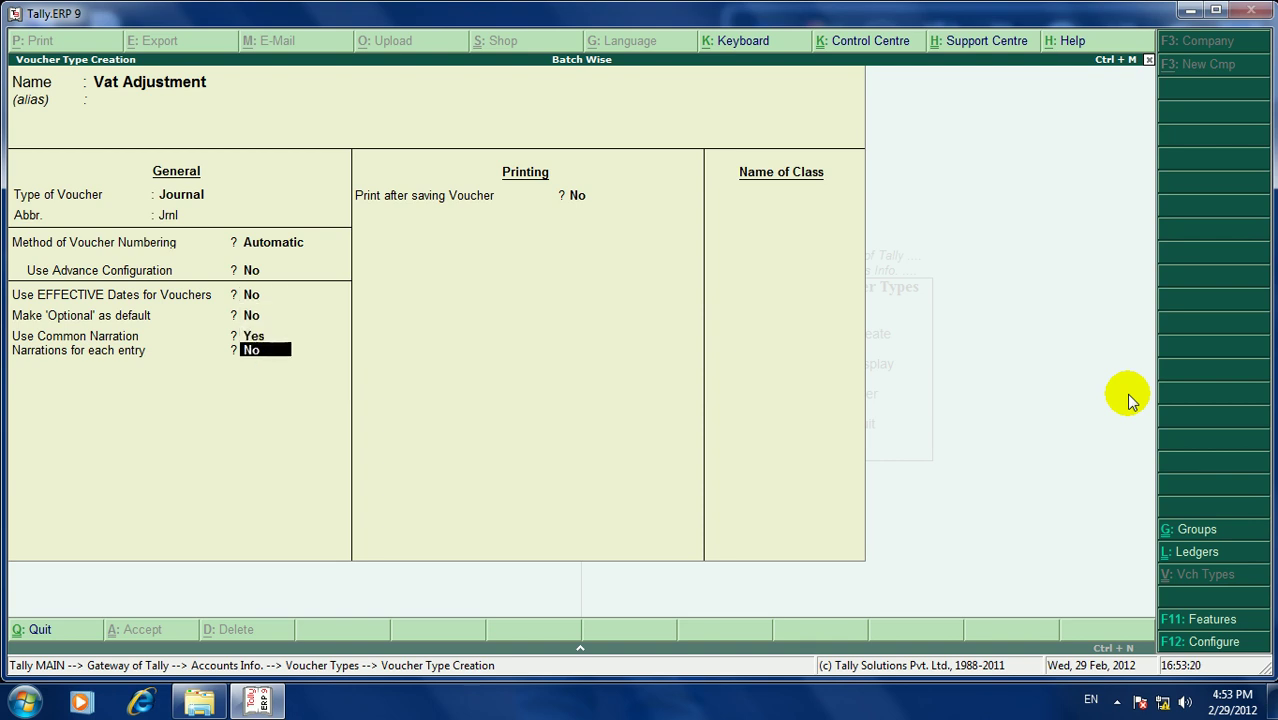
pyautogui.press('Return')
pyautogui.press('Return')
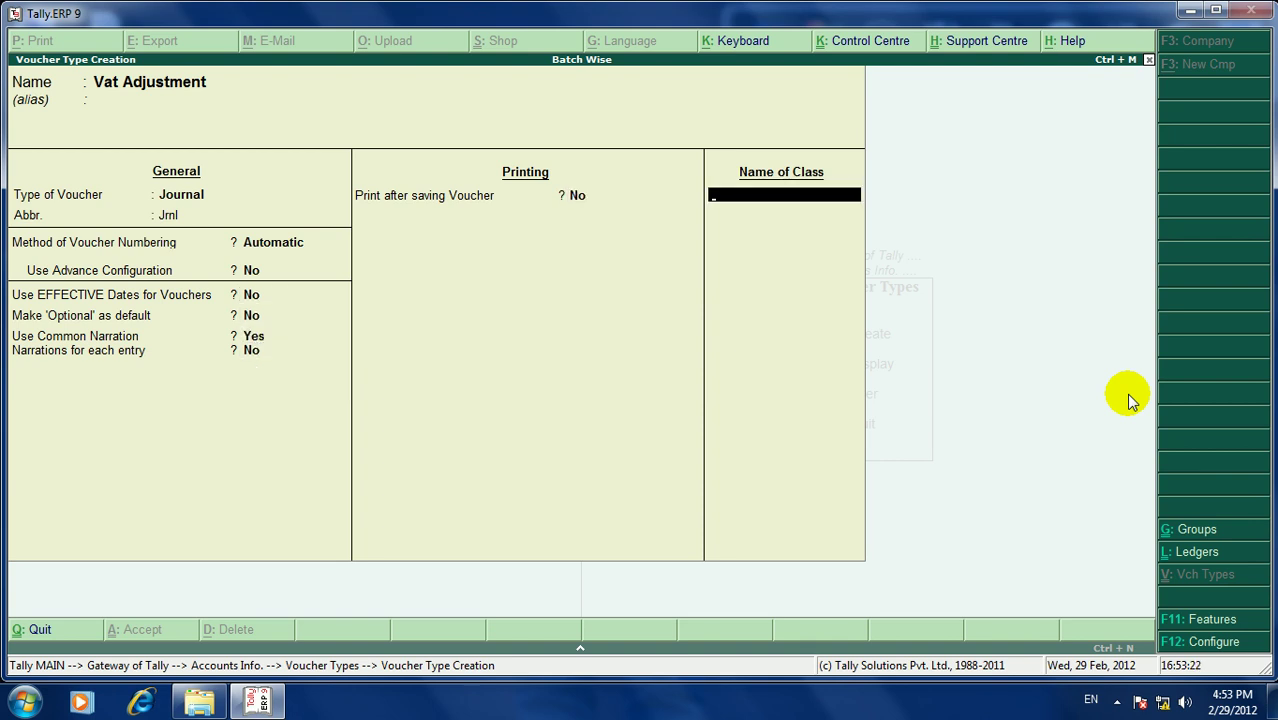
pyautogui.write('Vat adjustment')
pyautogui.press('Return')
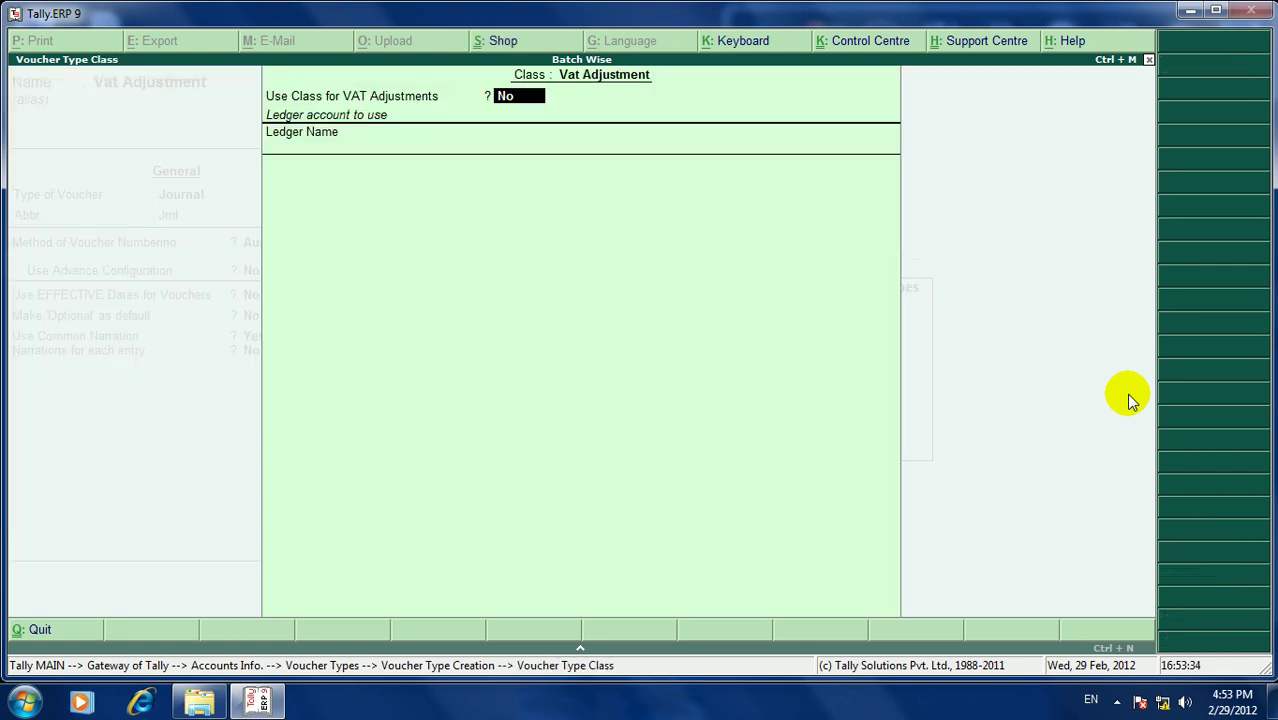
pyautogui.write('y')
pyautogui.hotkey('ctrl', 'a')
pyautogui.press('Return')
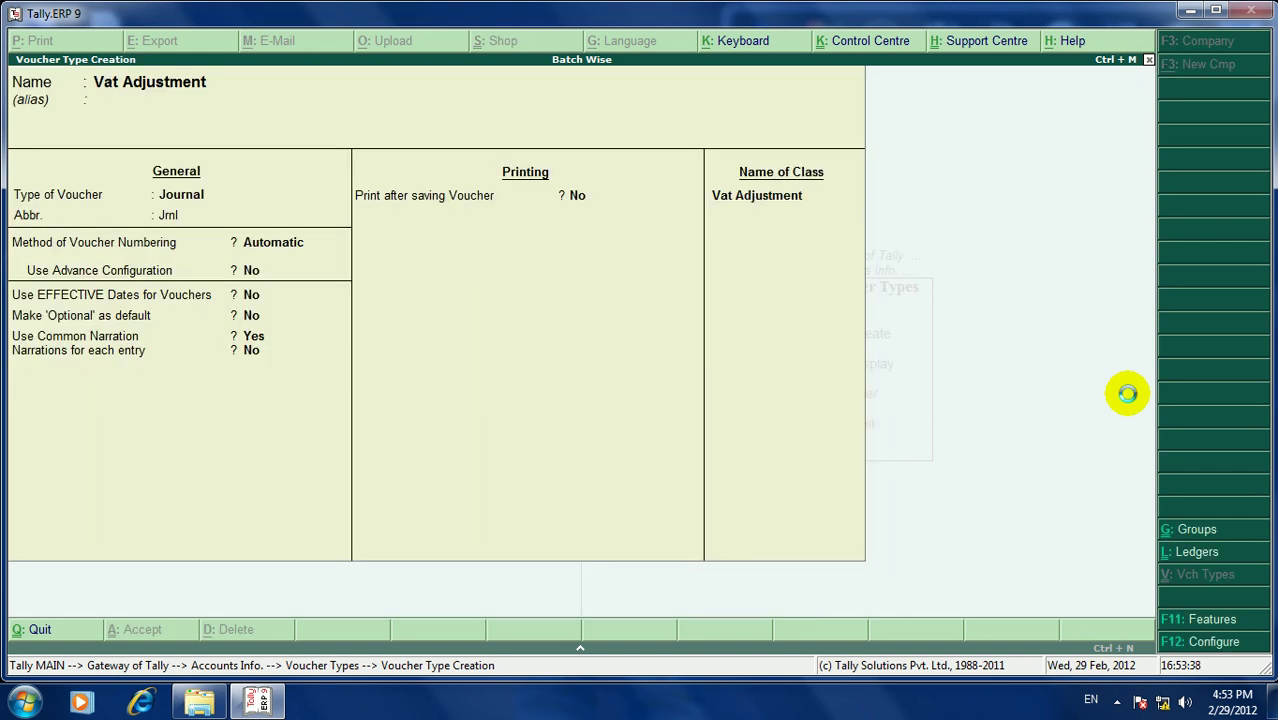
pyautogui.press('Return')
# Return to the Gateway of Tally and open Accounting Voucher Creation.
pyautogui.press('Escape')
pyautogui.press('Return')
pyautogui.press('Escape')
pyautogui.press('Escape')
pyautogui.press('Down')
pyautogui.press('Down')
pyautogui.press('Down')
pyautogui.press('Down')
pyautogui.press('Up')
pyautogui.press('Return')
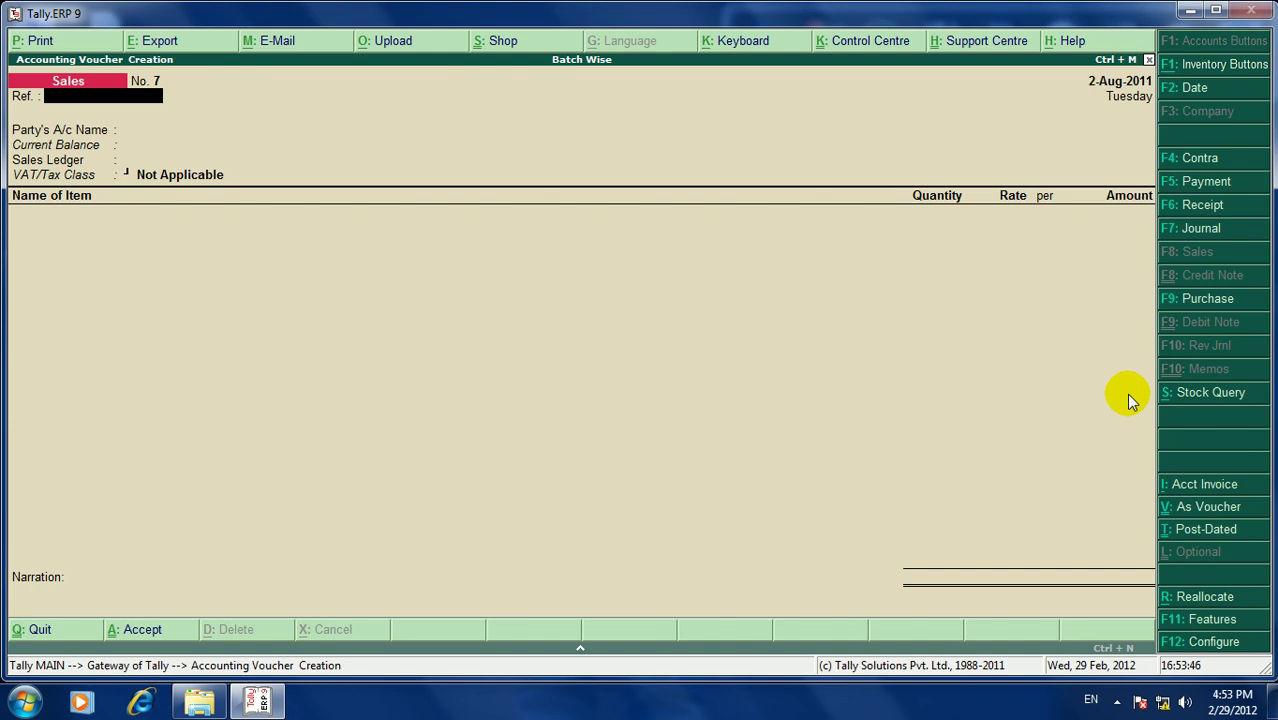
# Change the voucher to the Vat Adjustment journal type with the Vat Adjustment class, used for Others.
pyautogui.click(1205, 232)
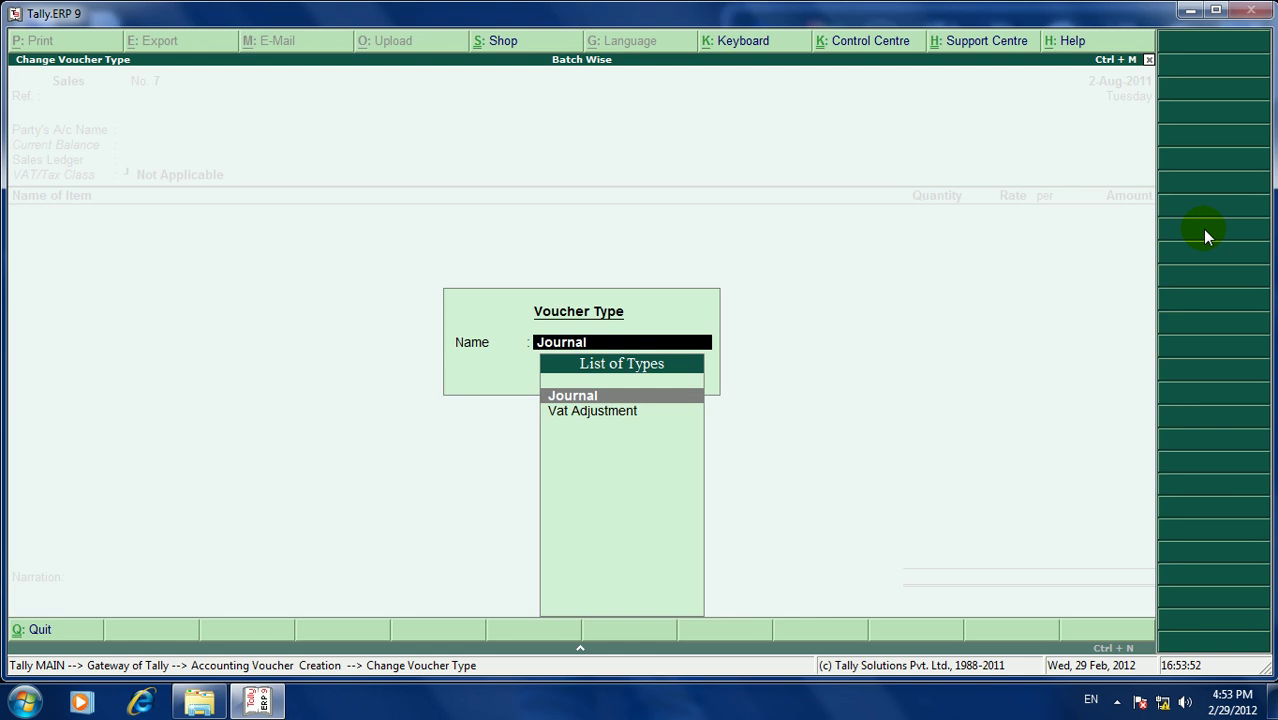
pyautogui.press('Down')
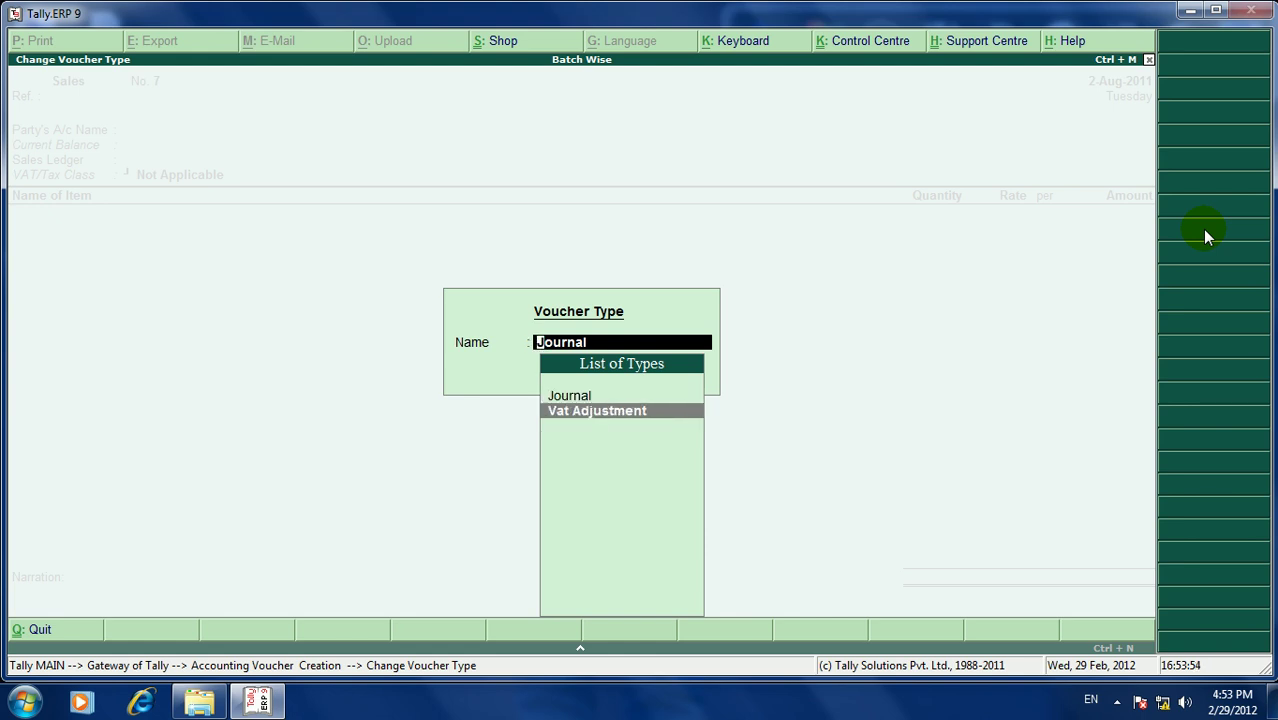
pyautogui.press('Return')
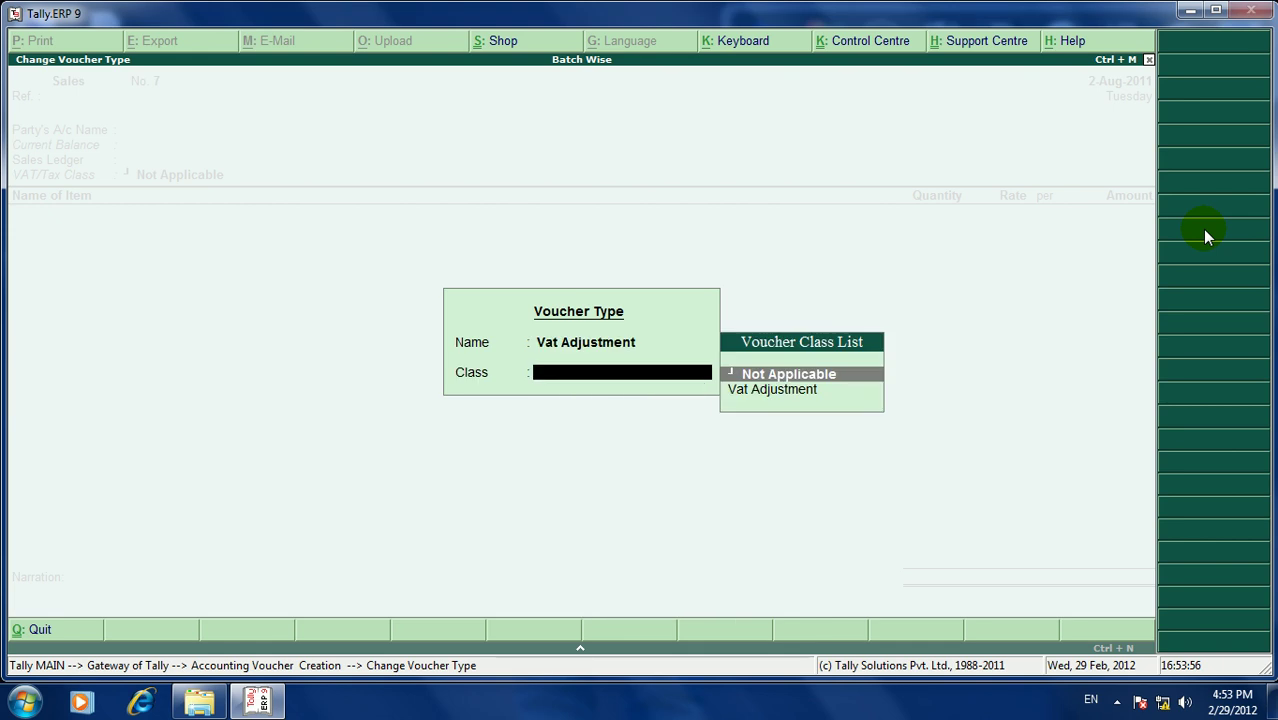
pyautogui.press('Down')
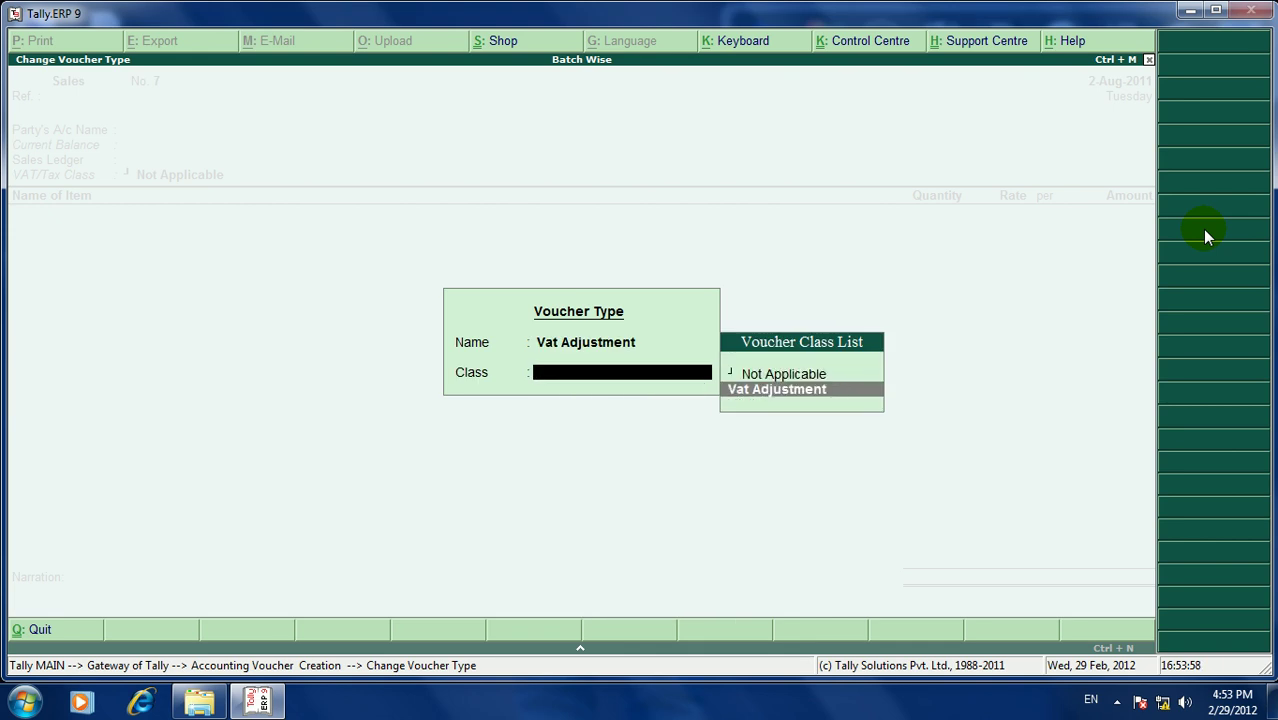
pyautogui.press('Return')
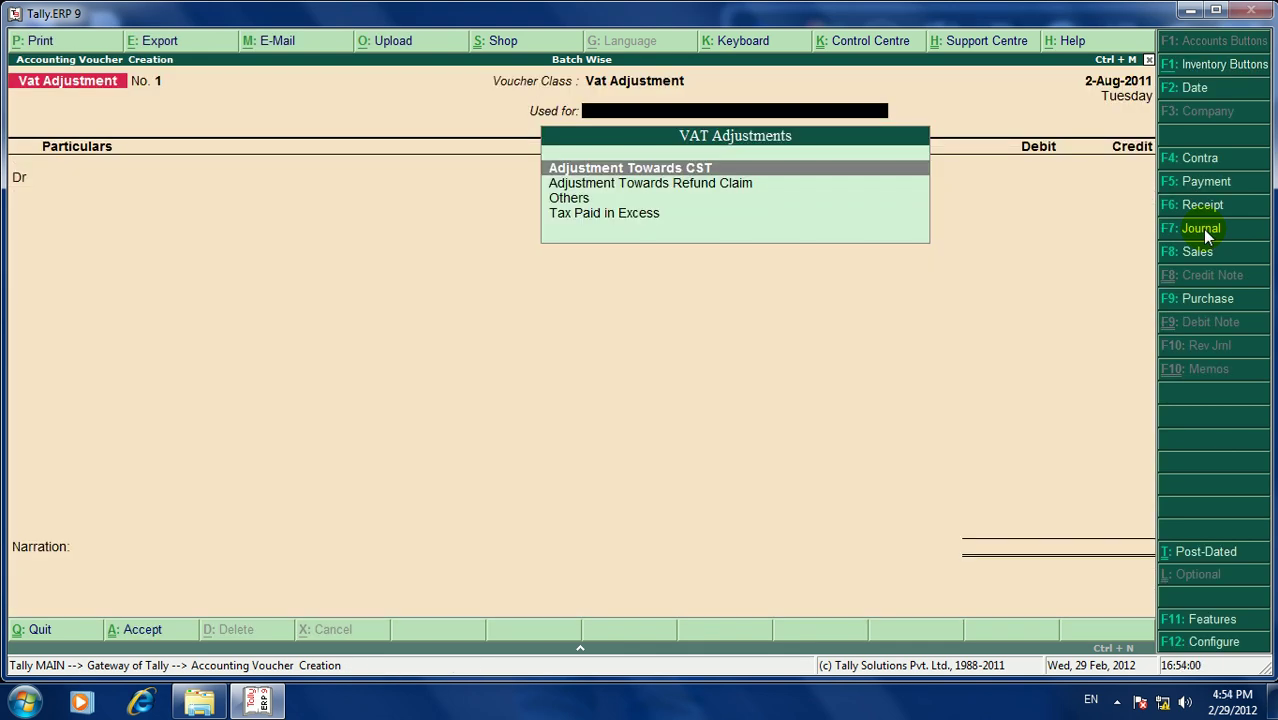
pyautogui.press('Down')
pyautogui.press('Down')
pyautogui.press('Return')
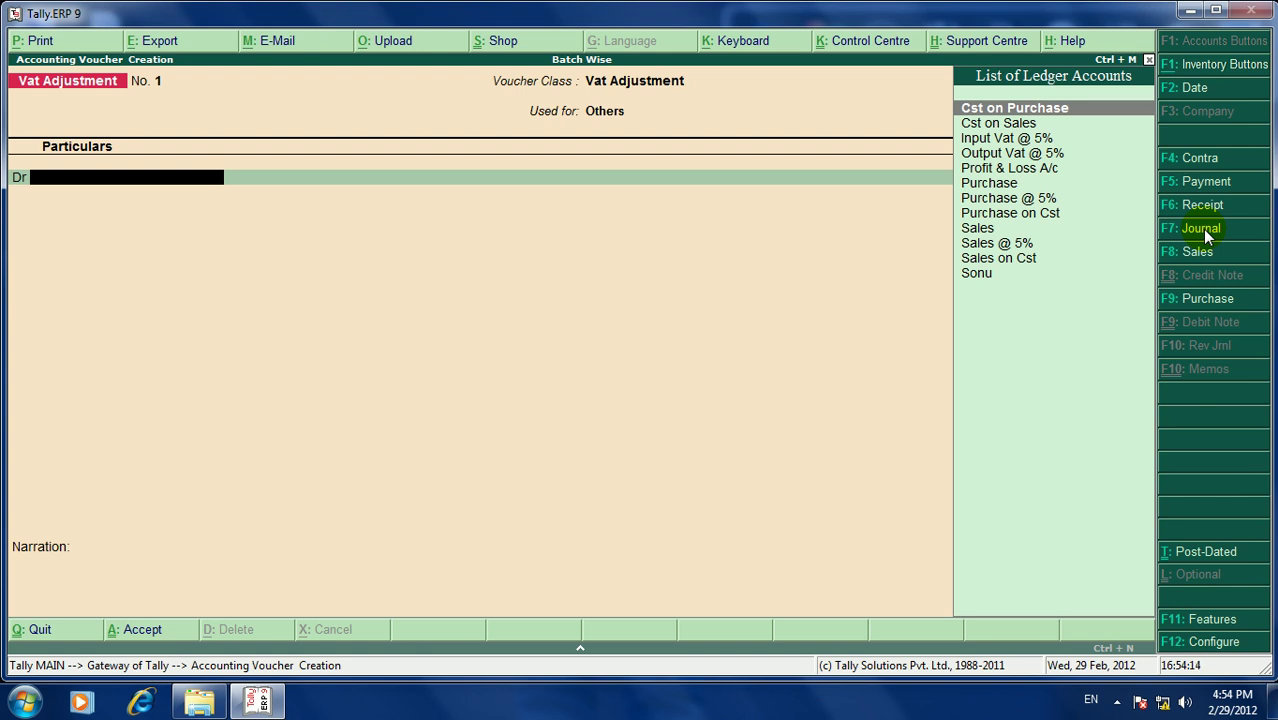
# Debit the Cst on Sales ledger with 7000 in the Vat Adjustment voucher.
pyautogui.press('Down')
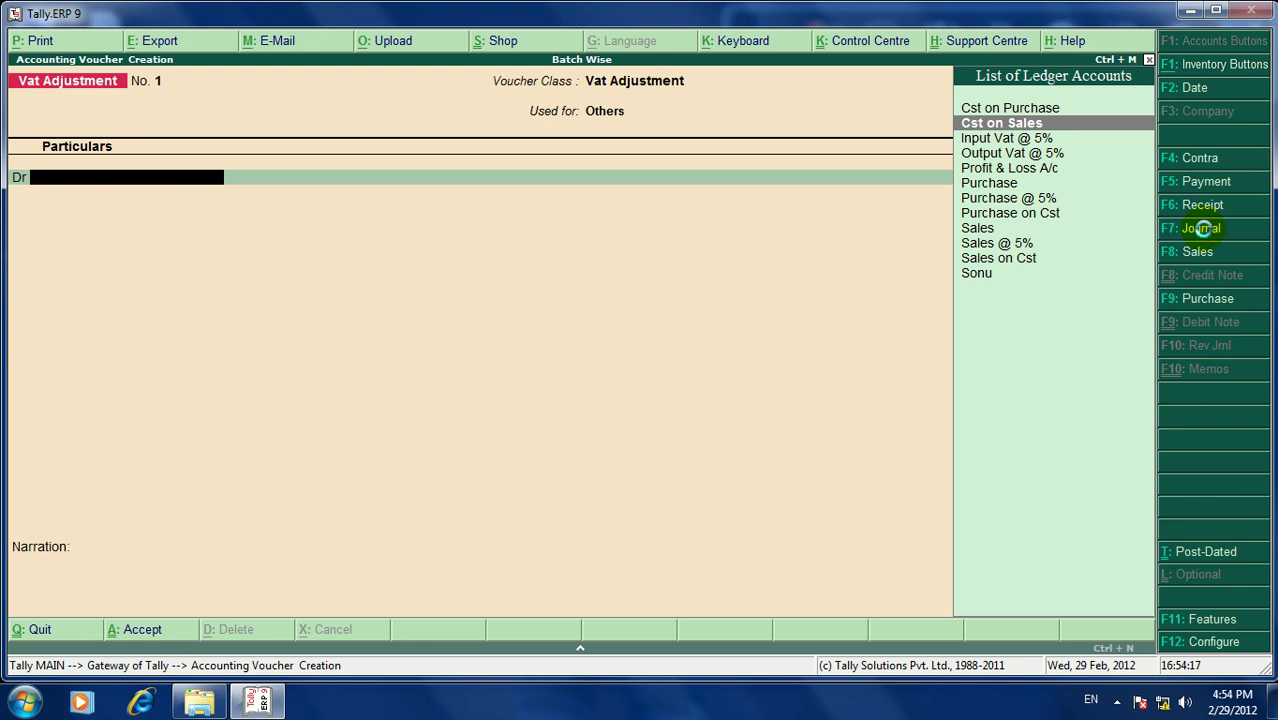
pyautogui.press('Return')
pyautogui.press('Return')
pyautogui.press('Return')
pyautogui.press('Return')
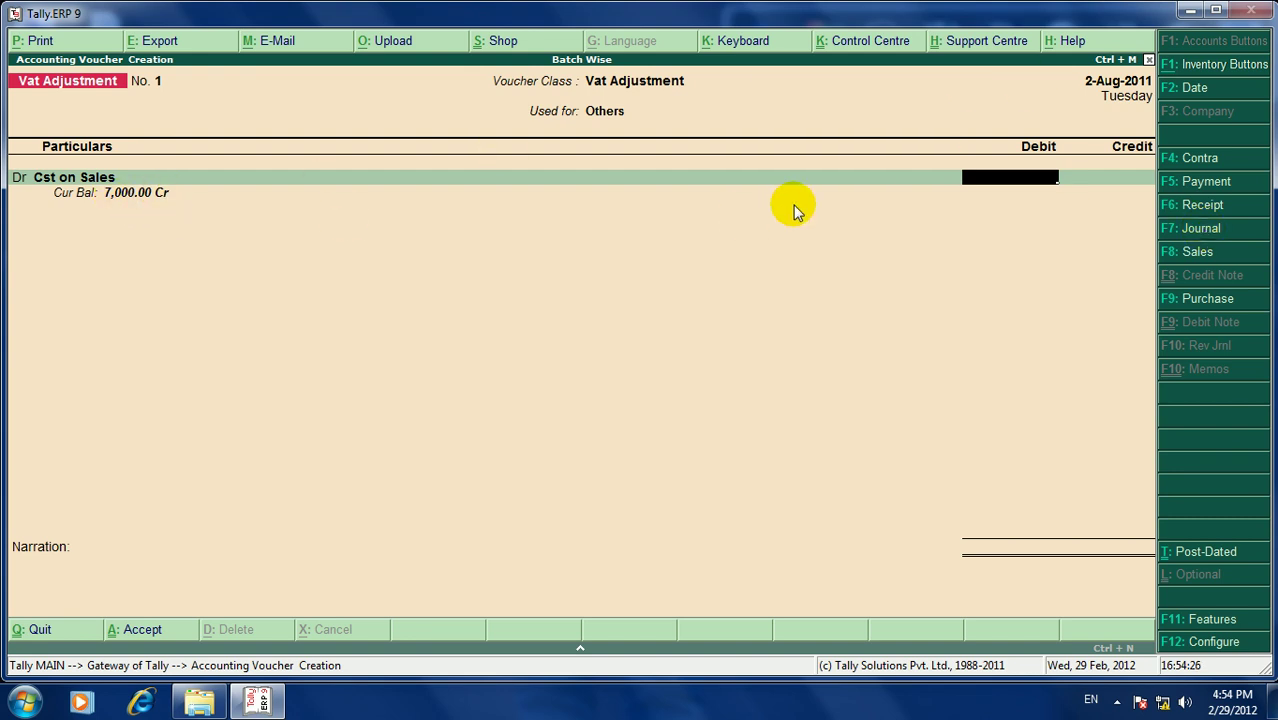
pyautogui.write('7000')
pyautogui.press('Return')
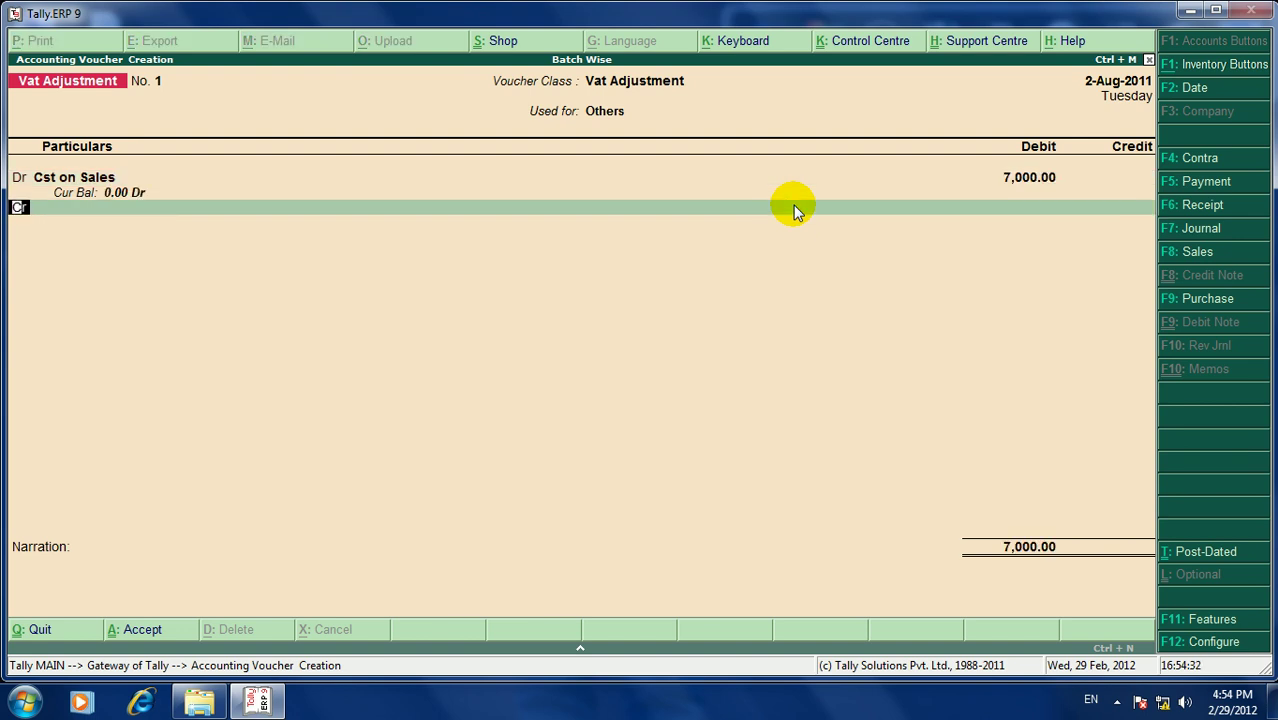
# Add a second debit line to the Vat Adjustment voucher below Cst on Sales.
pyautogui.write('d')
pyautogui.press('Return')
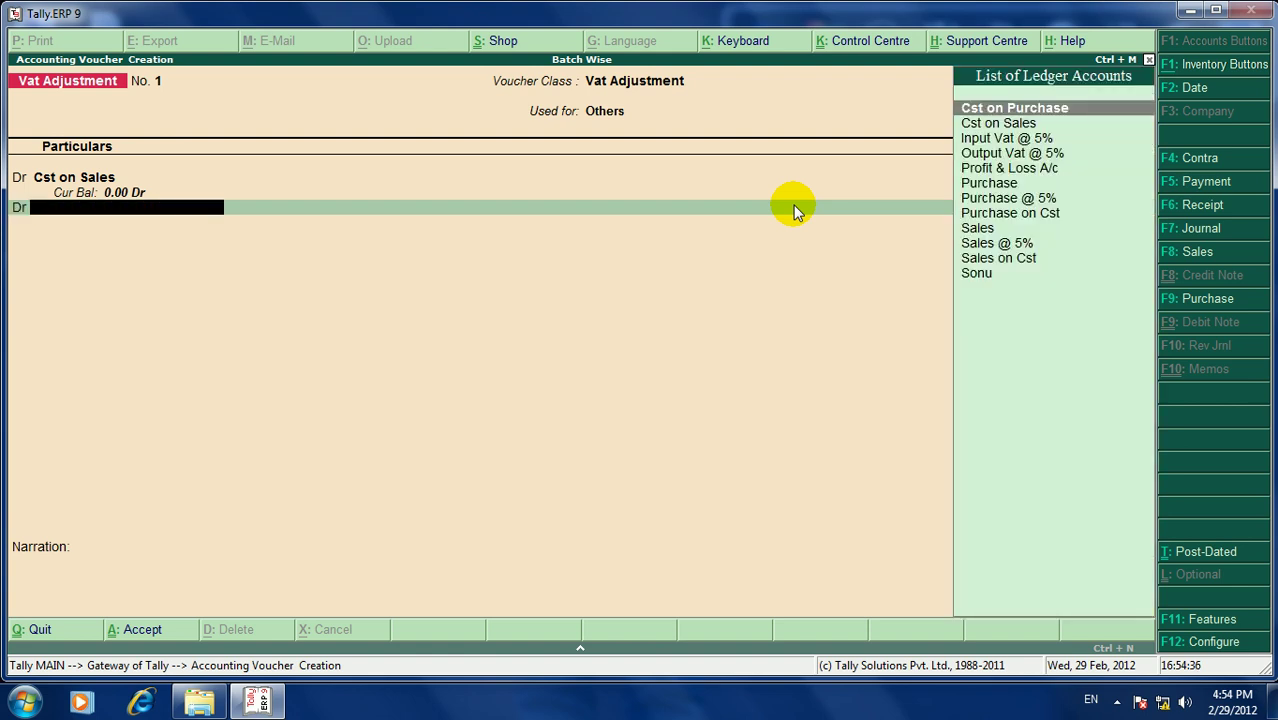
pyautogui.press('Down')
pyautogui.press('Down')
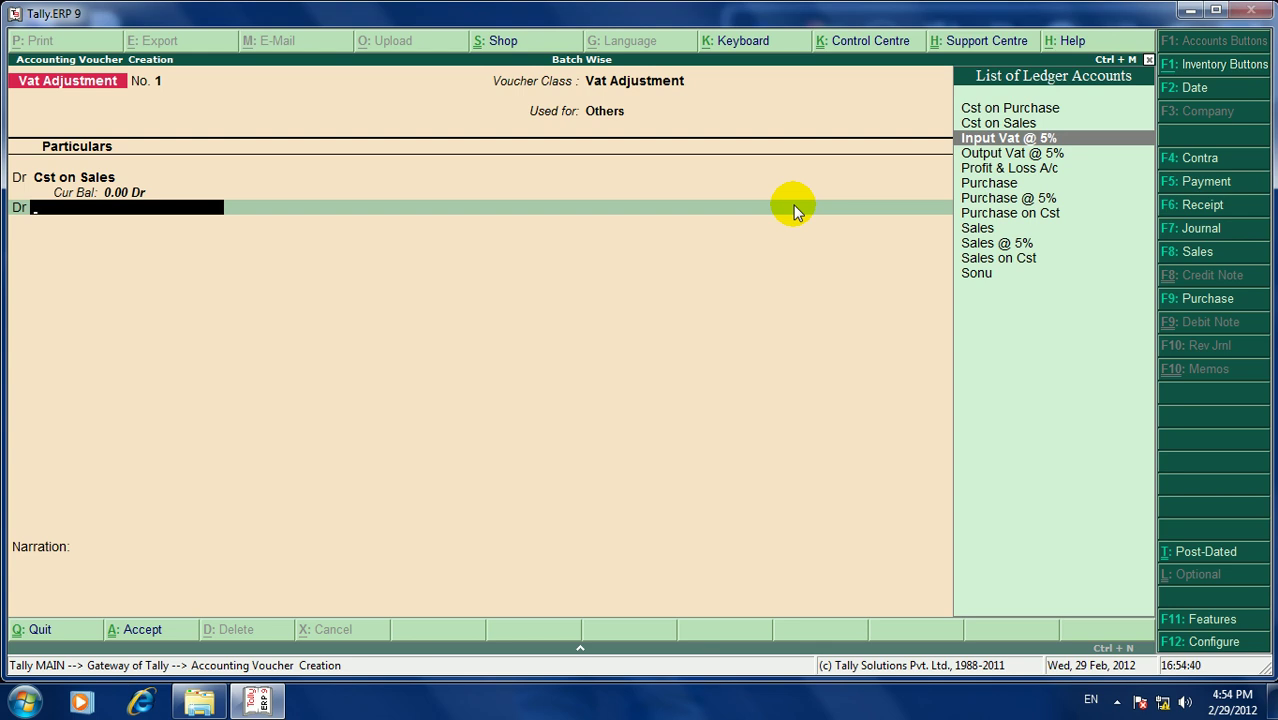
pyautogui.press('Return')
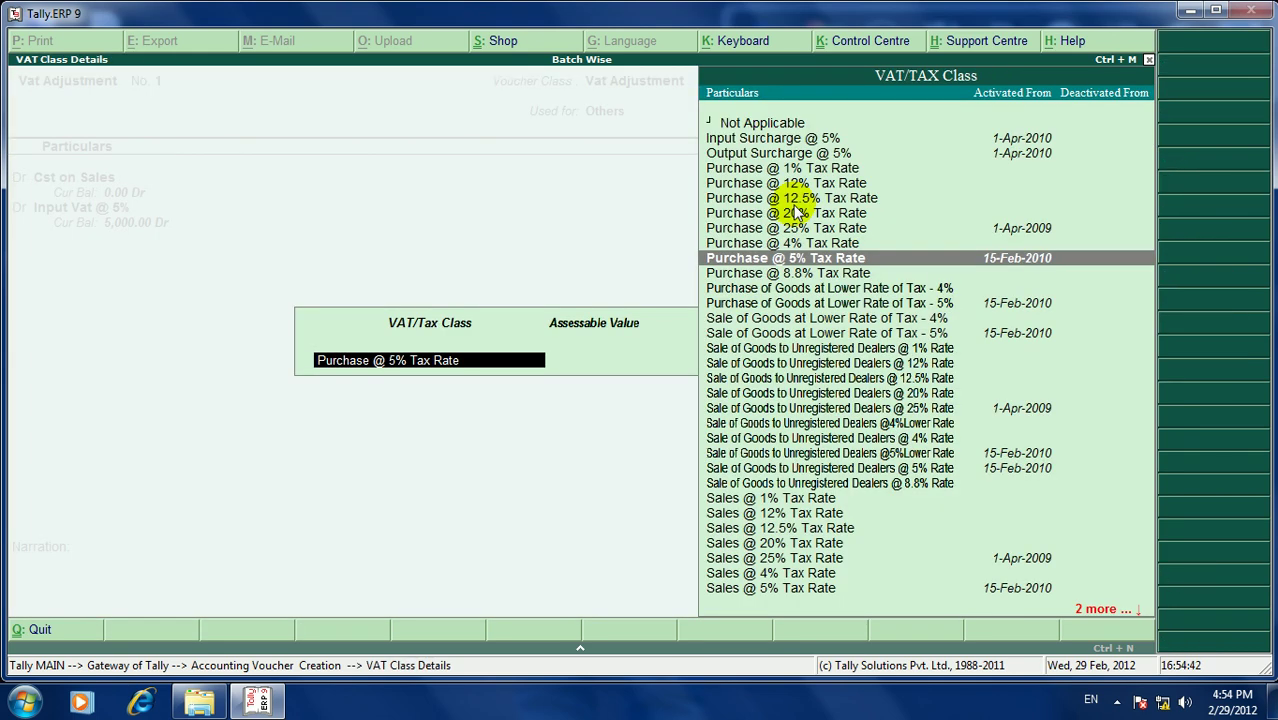
pyautogui.press('Return')
pyautogui.press('Return')
pyautogui.press('Return')
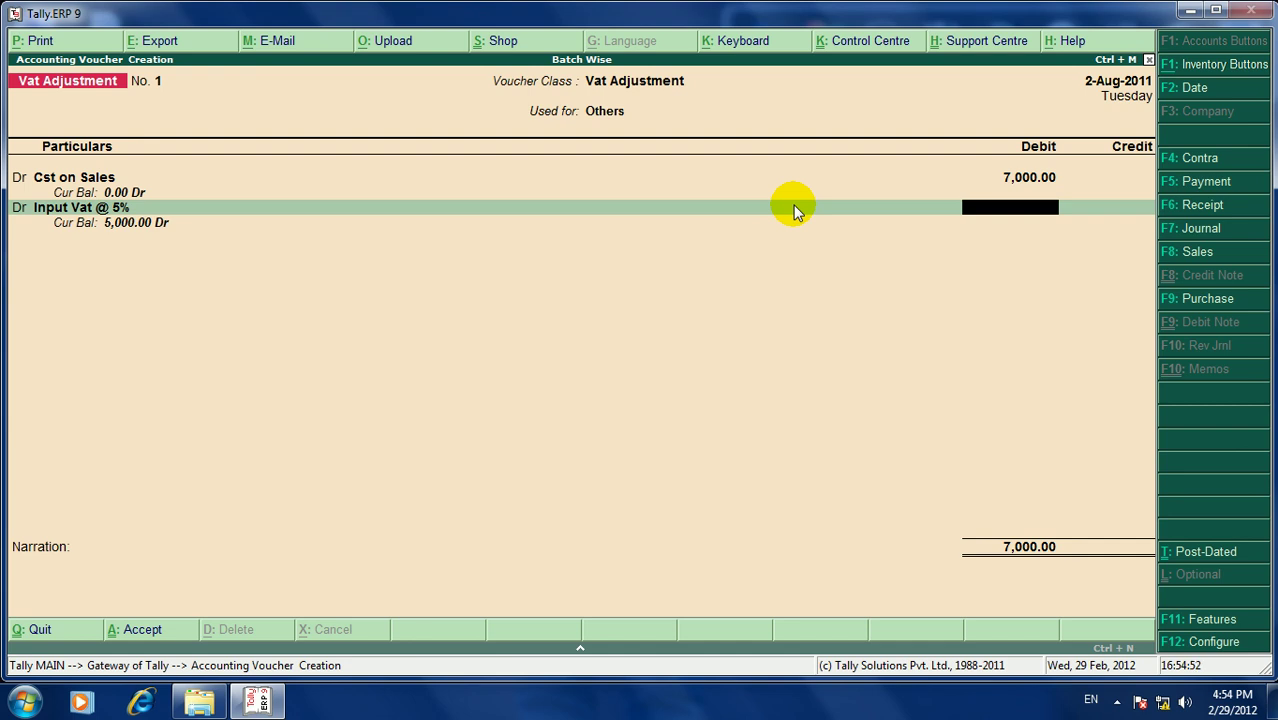
pyautogui.write('5')
pyautogui.press('BackSpace')
pyautogui.press('BackSpace')
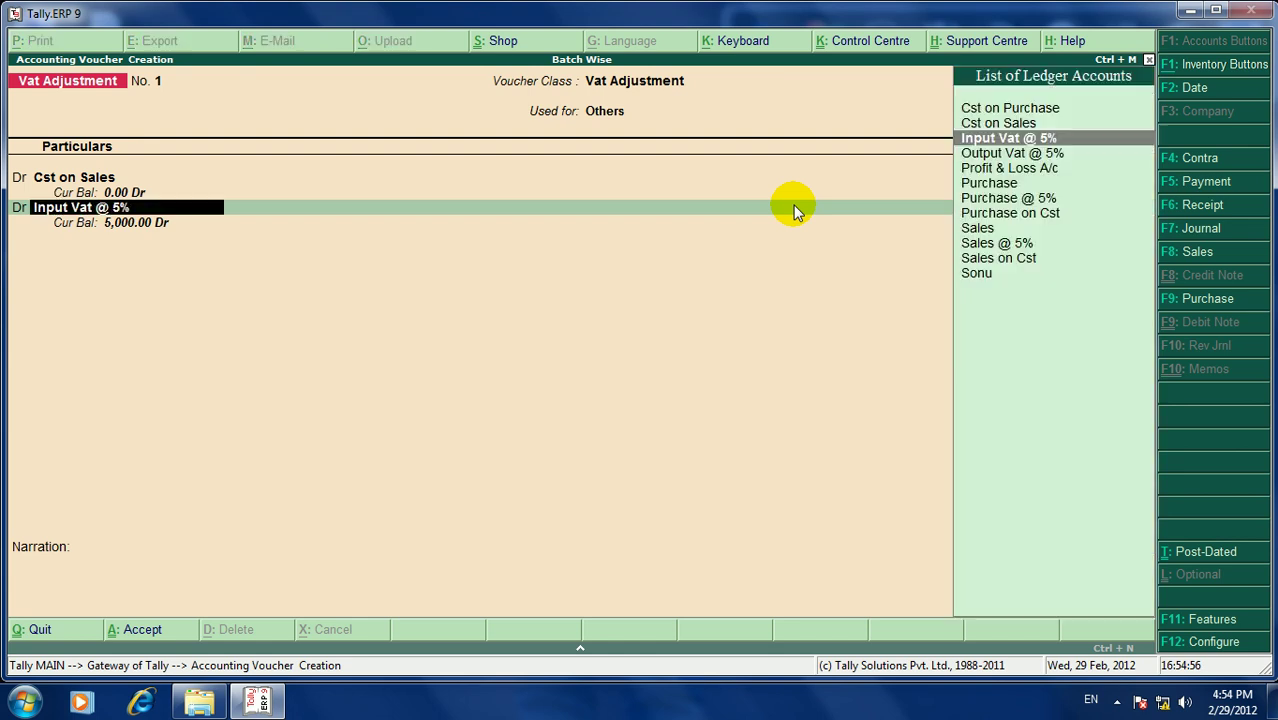
# Debit the Output Vat @ 5% ledger with 6650, keeping the Purchase @ 5% Tax Rate class.
pyautogui.write('O')
pyautogui.press('Down')
pyautogui.press('Up')
pyautogui.press('Return')
pyautogui.press('Return')
pyautogui.press('Return')
pyautogui.press('Return')
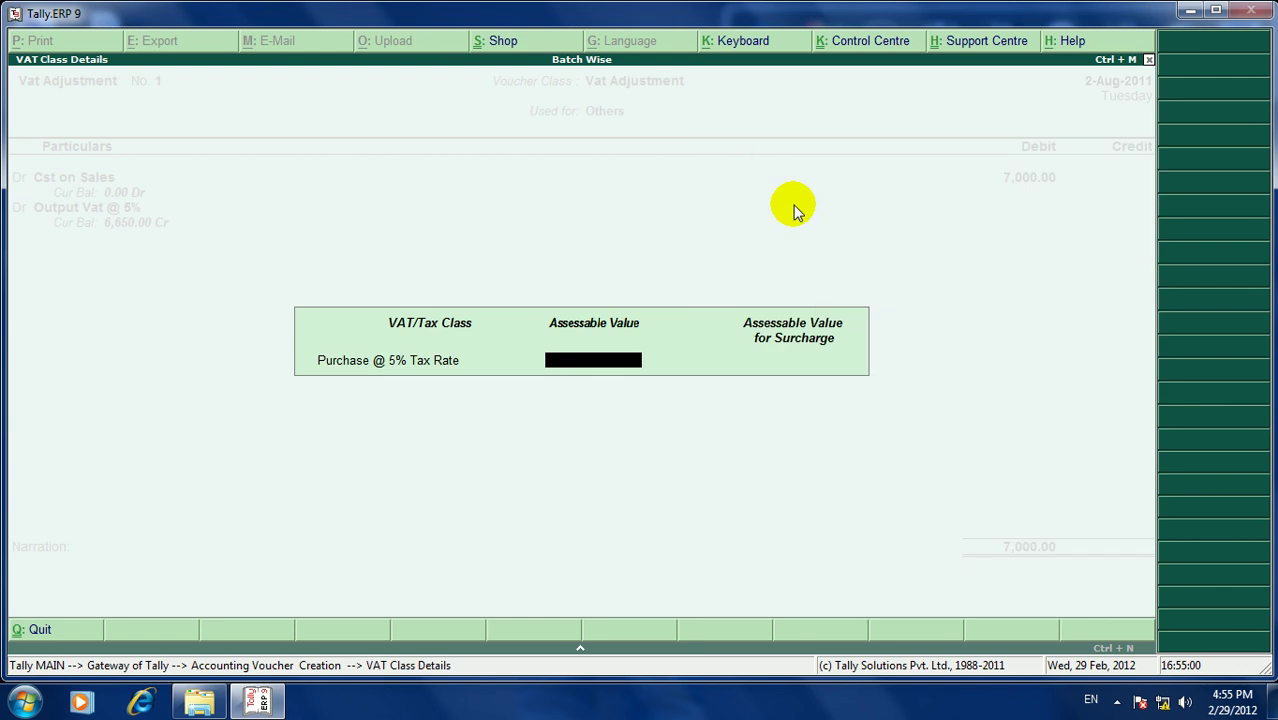
pyautogui.write('66')
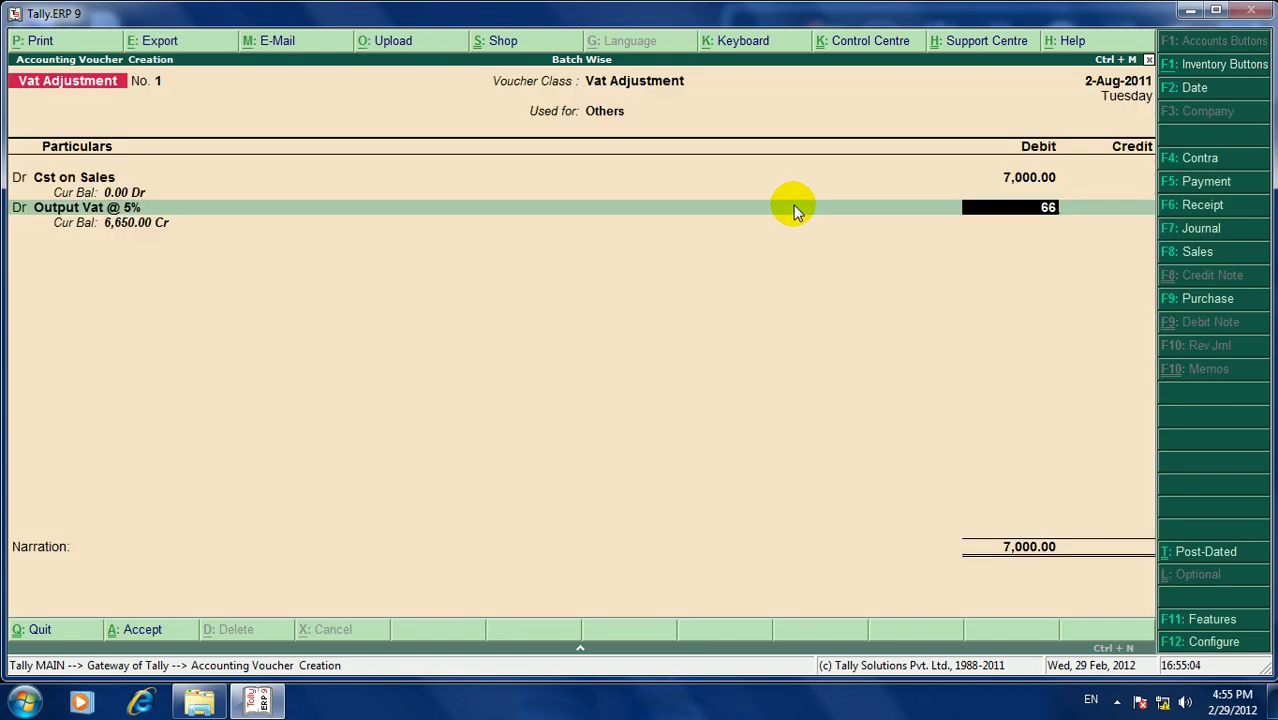
pyautogui.write('50')
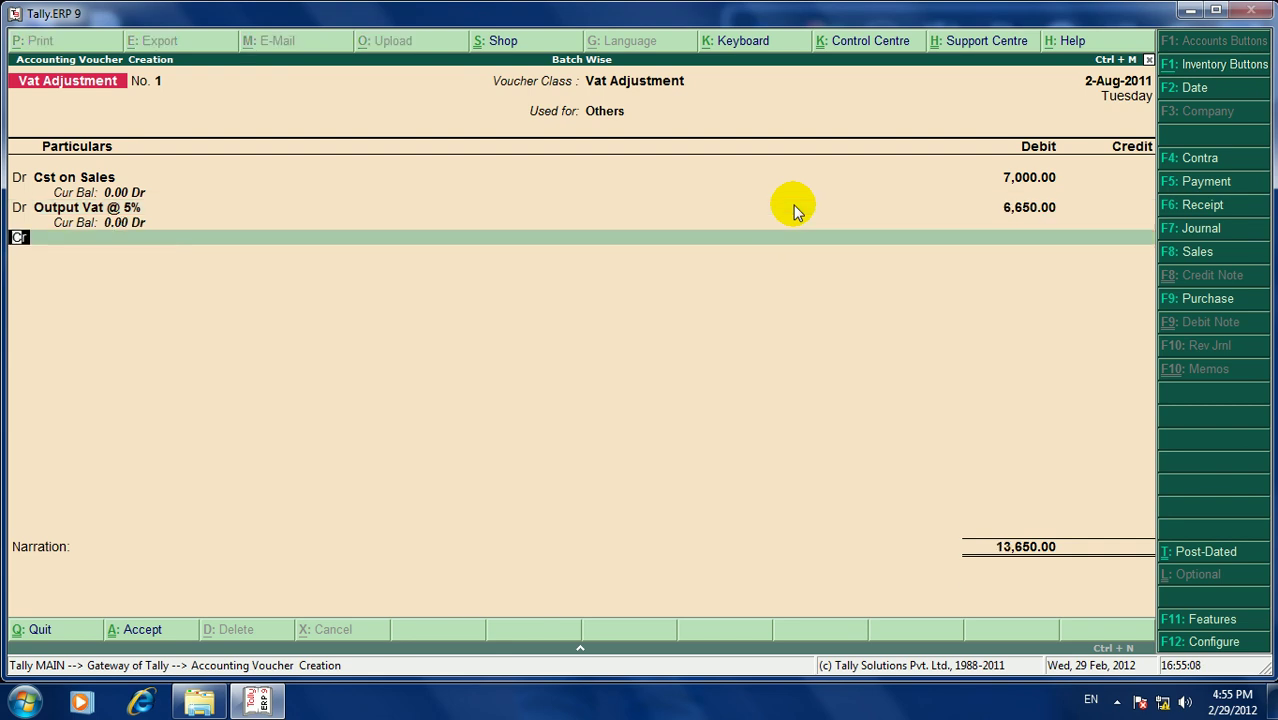
# Add a credit line for the Input Vat @ 5% ledger with the Purchase @ 5% Tax Rate class.
pyautogui.press('Return')
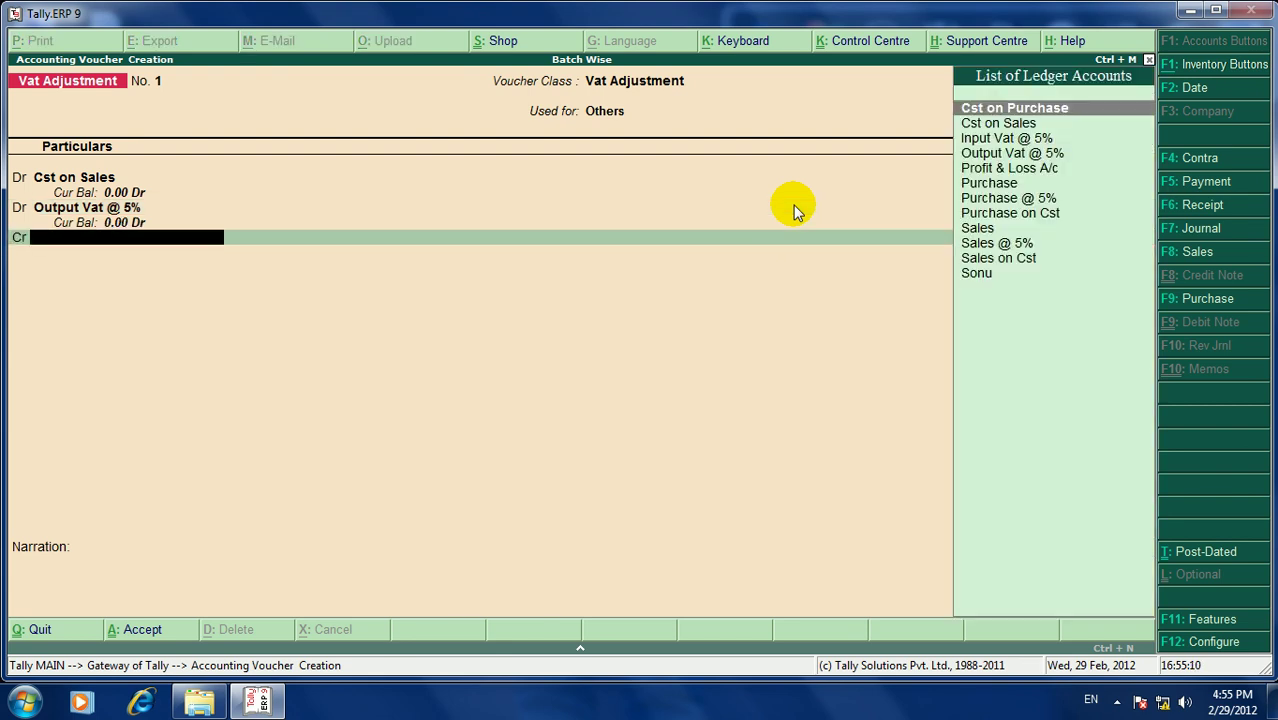
pyautogui.press('Down')
pyautogui.press('Down')
pyautogui.press('Return')
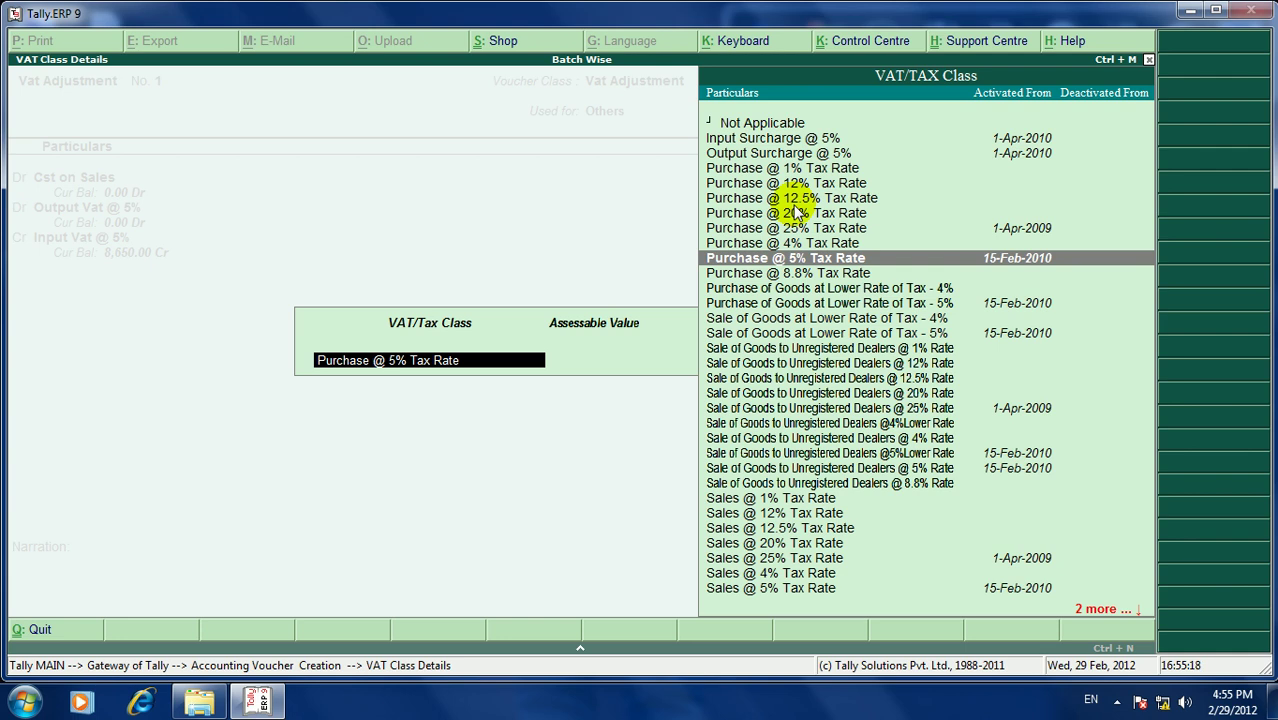
pyautogui.press('Return')
pyautogui.press('Return')
pyautogui.press('Return')
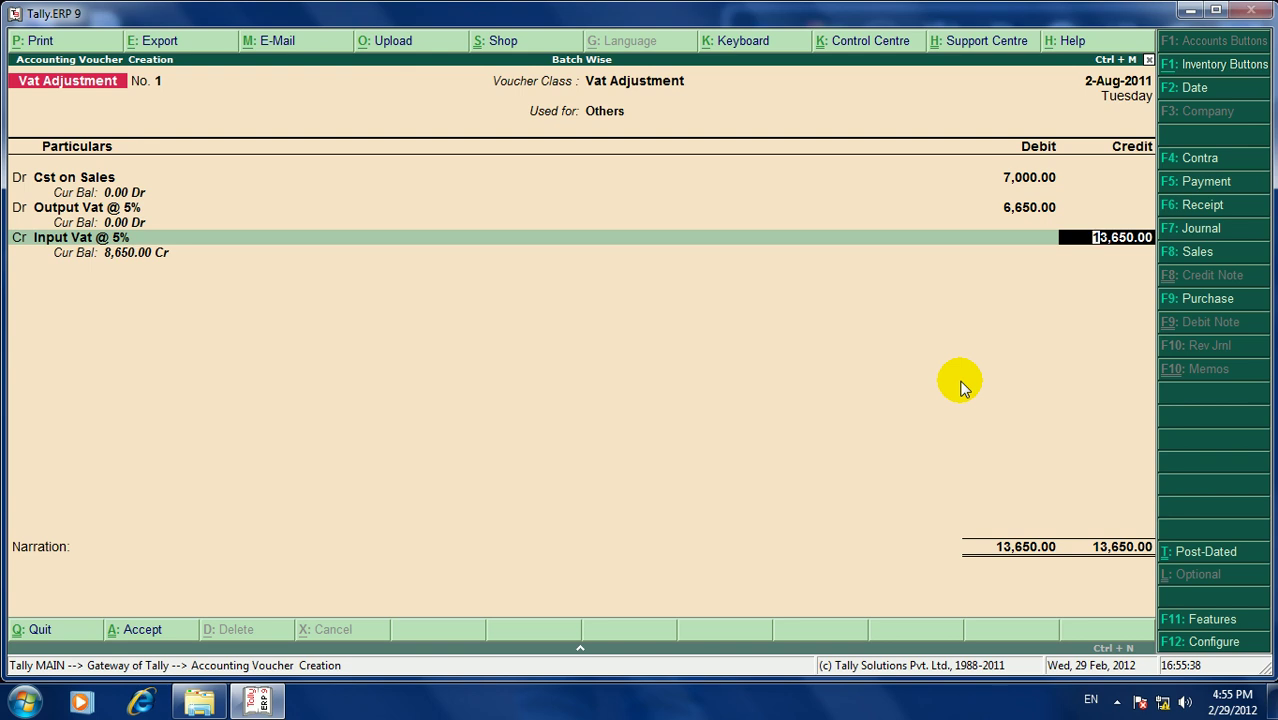
pyautogui.write('8650')
pyautogui.press('Return')
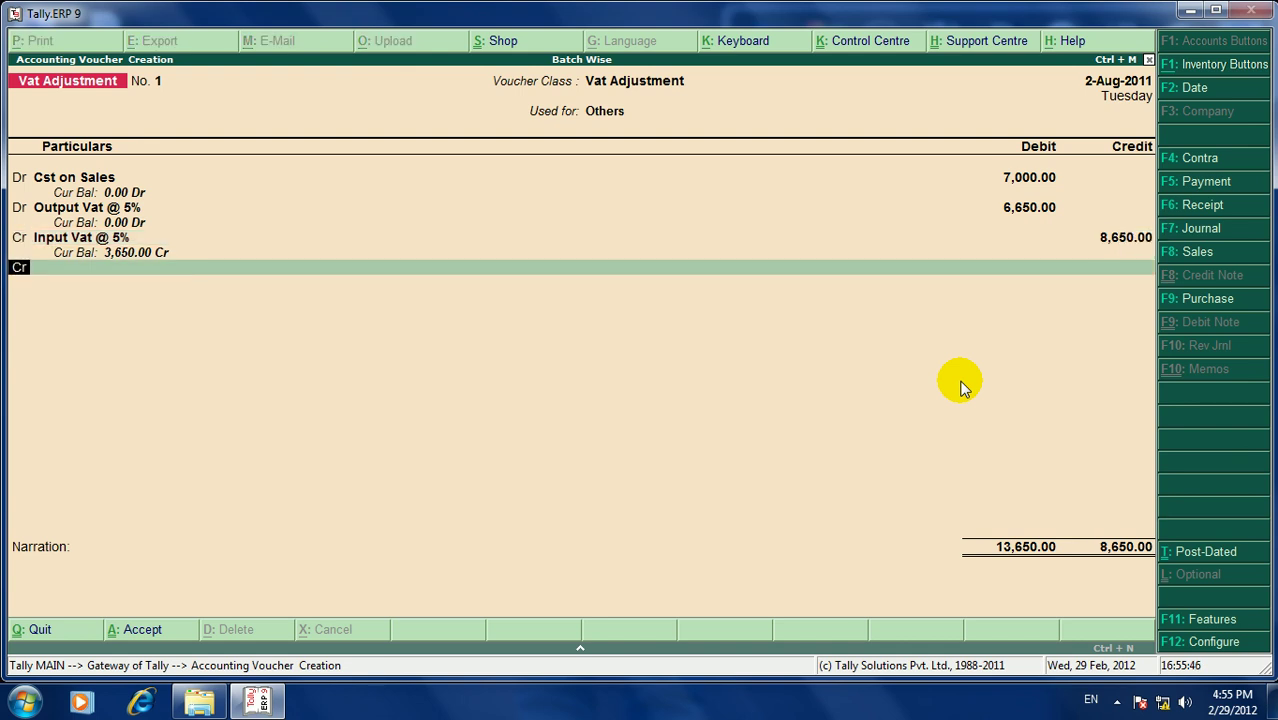
pyautogui.press('BackSpace')
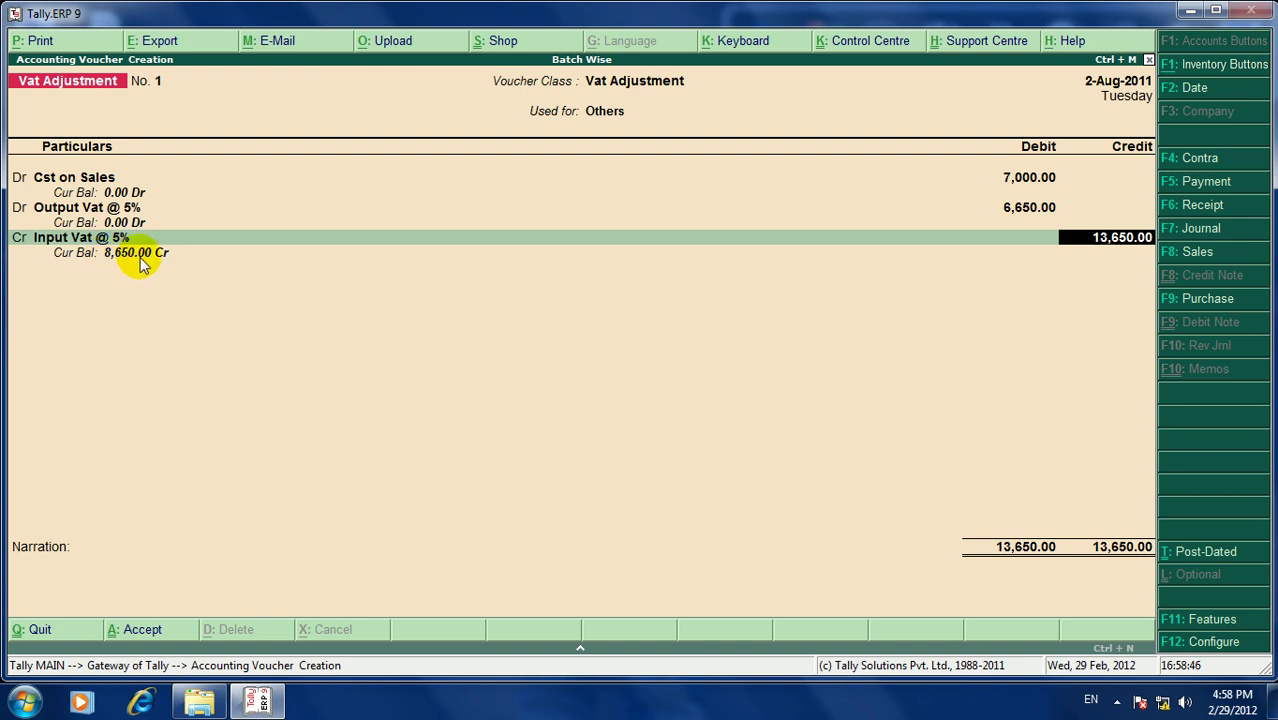
# Set the Input Vat @ 5% credit amount to 5000 and start another credit line.
pyautogui.write('5000')
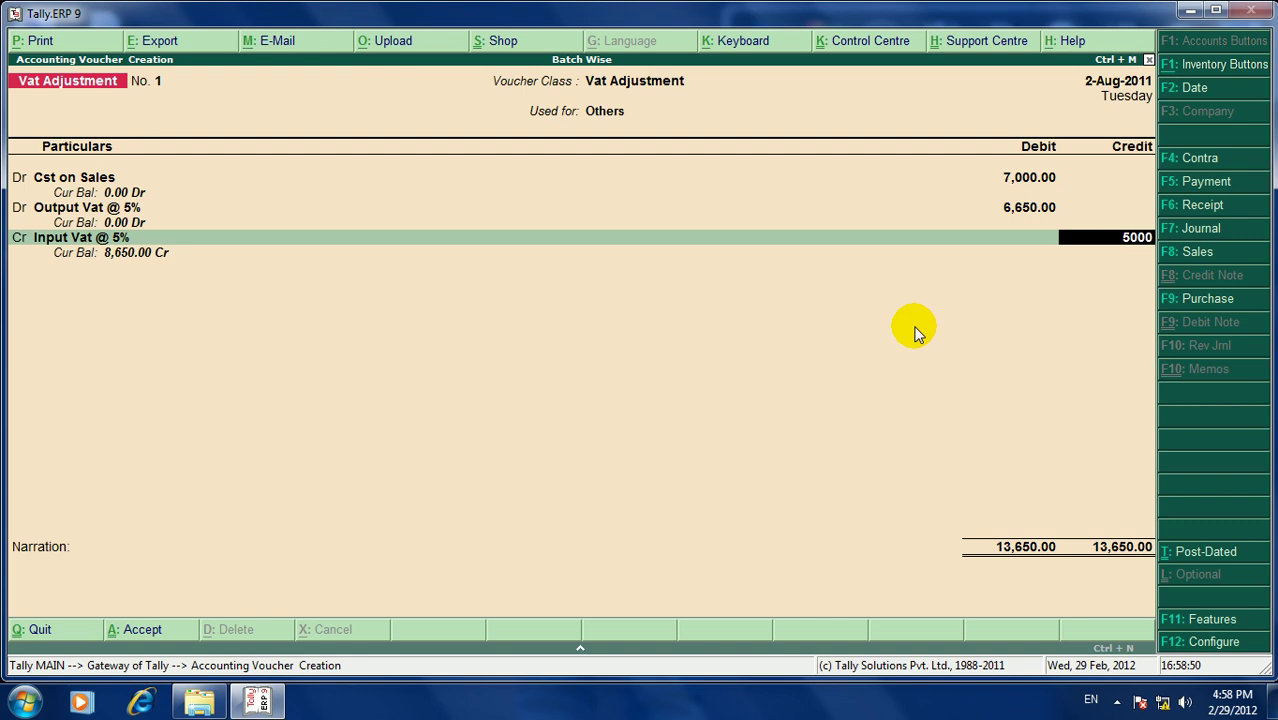
pyautogui.press('Return')
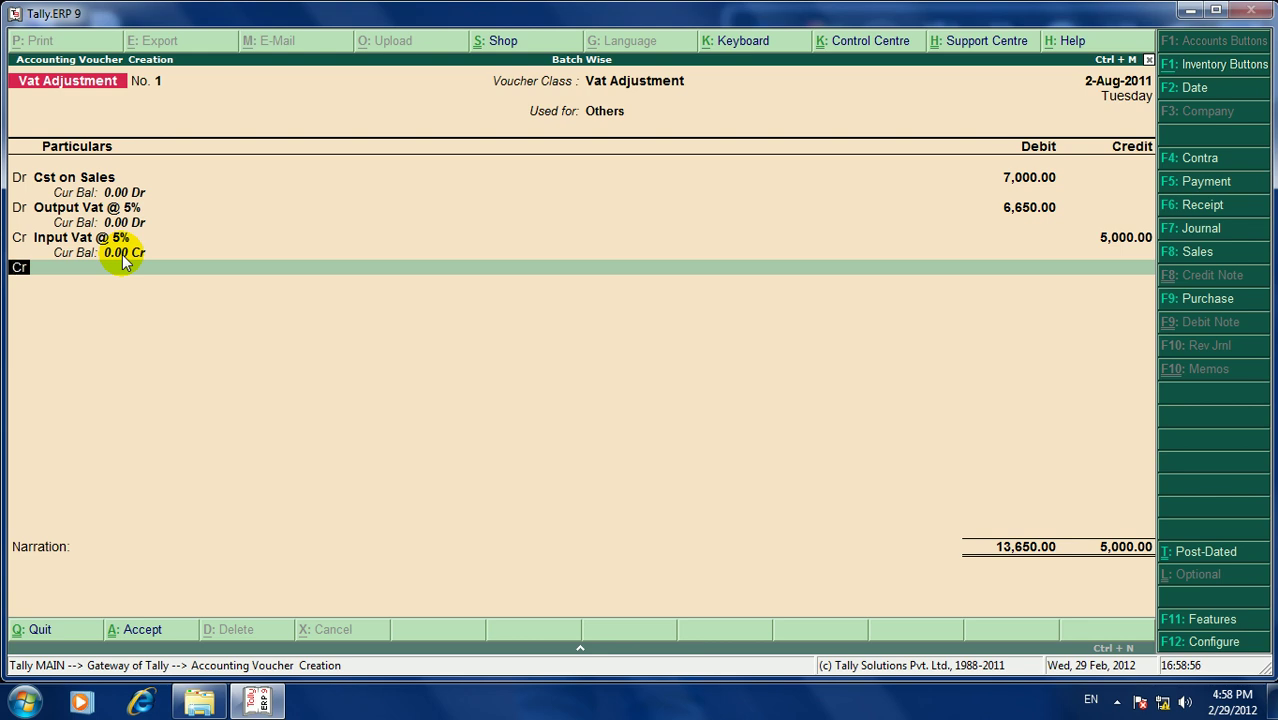
pyautogui.press('Return')
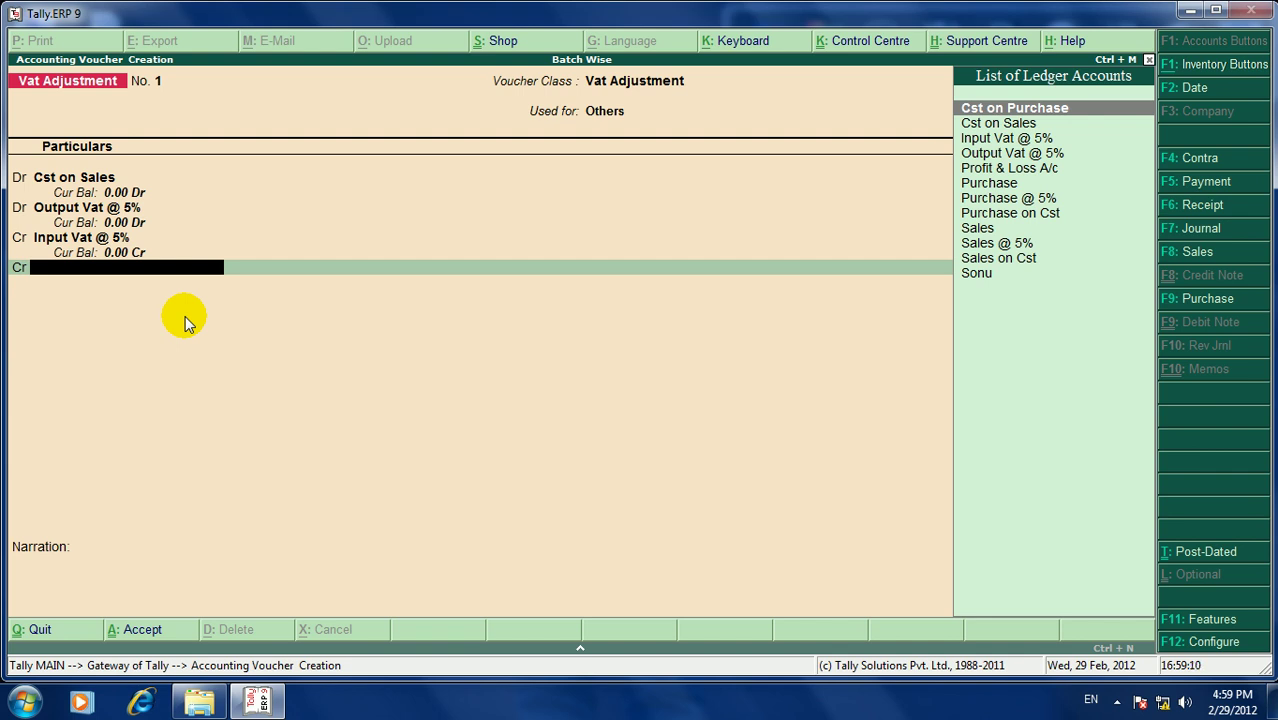
# Create a ledger named Vat Payable under Current Liabilities from within the voucher, keeping the remaining defaults.
pyautogui.hotkey('alt', 'c')
pyautogui.write('Vat Pa')
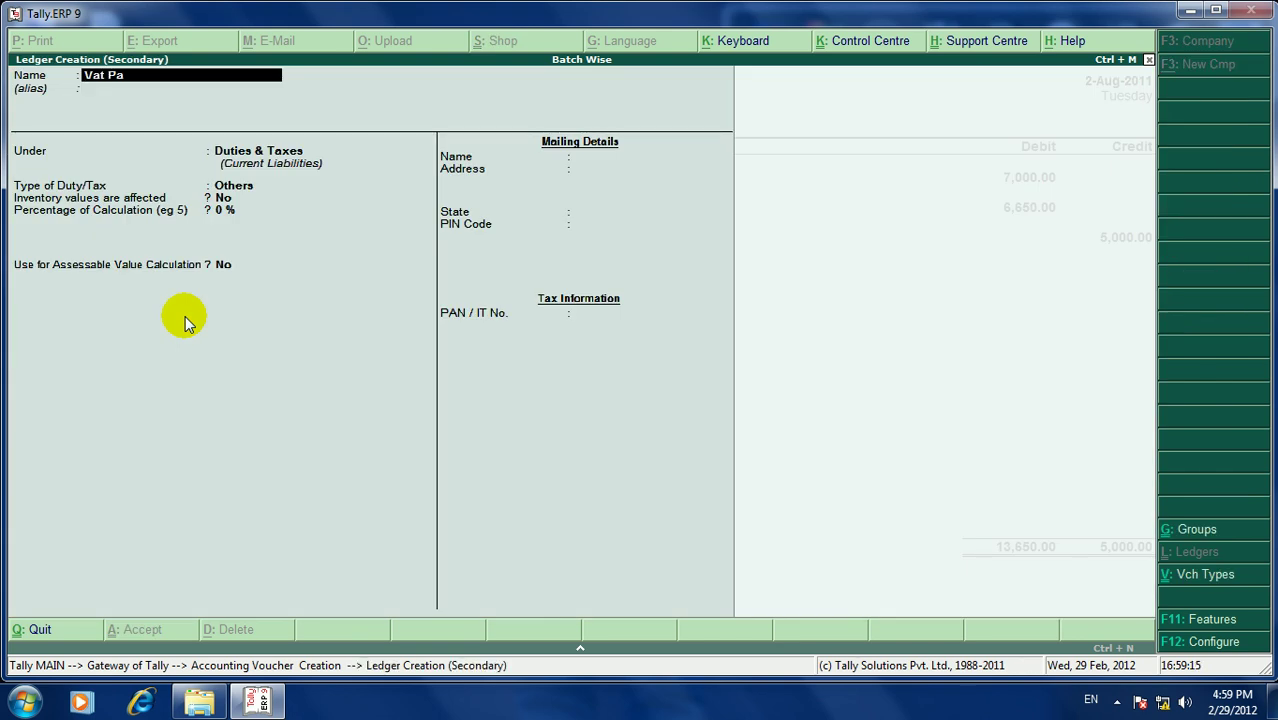
pyautogui.write('yable')
pyautogui.press('Return')
pyautogui.press('Return')
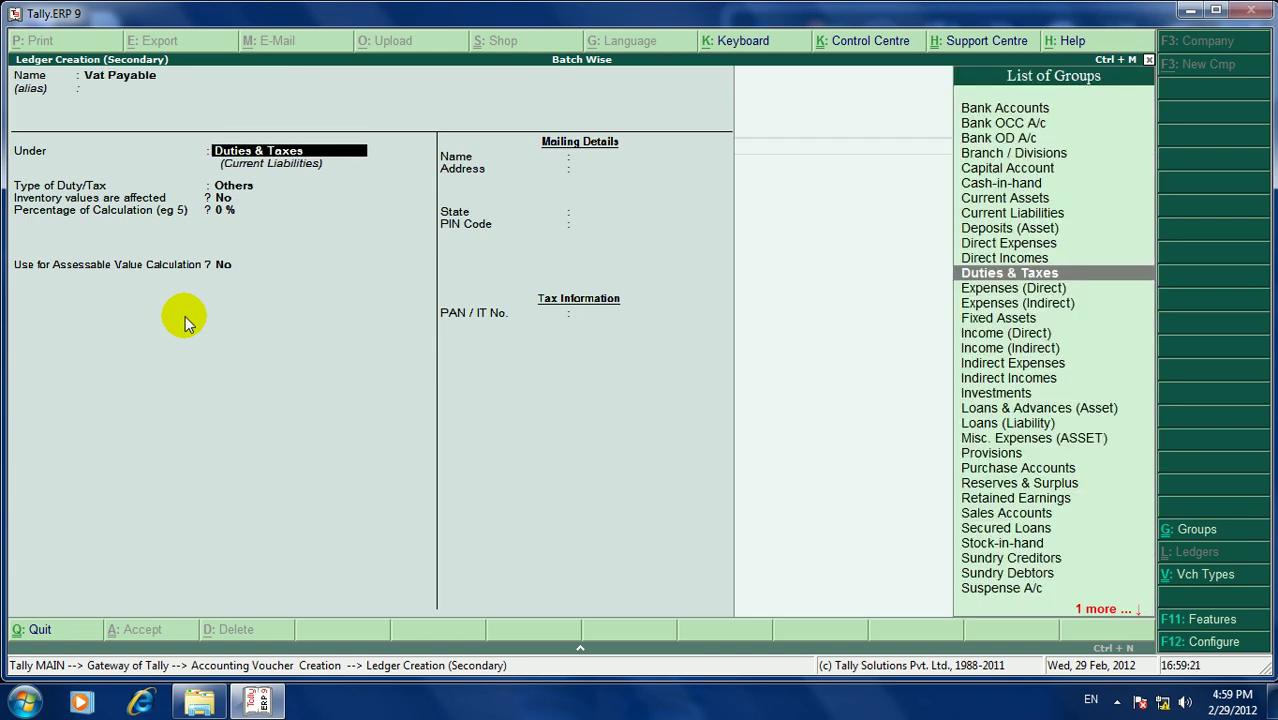
pyautogui.write('C')
pyautogui.press('Down')
pyautogui.press('Down')
pyautogui.press('Down')
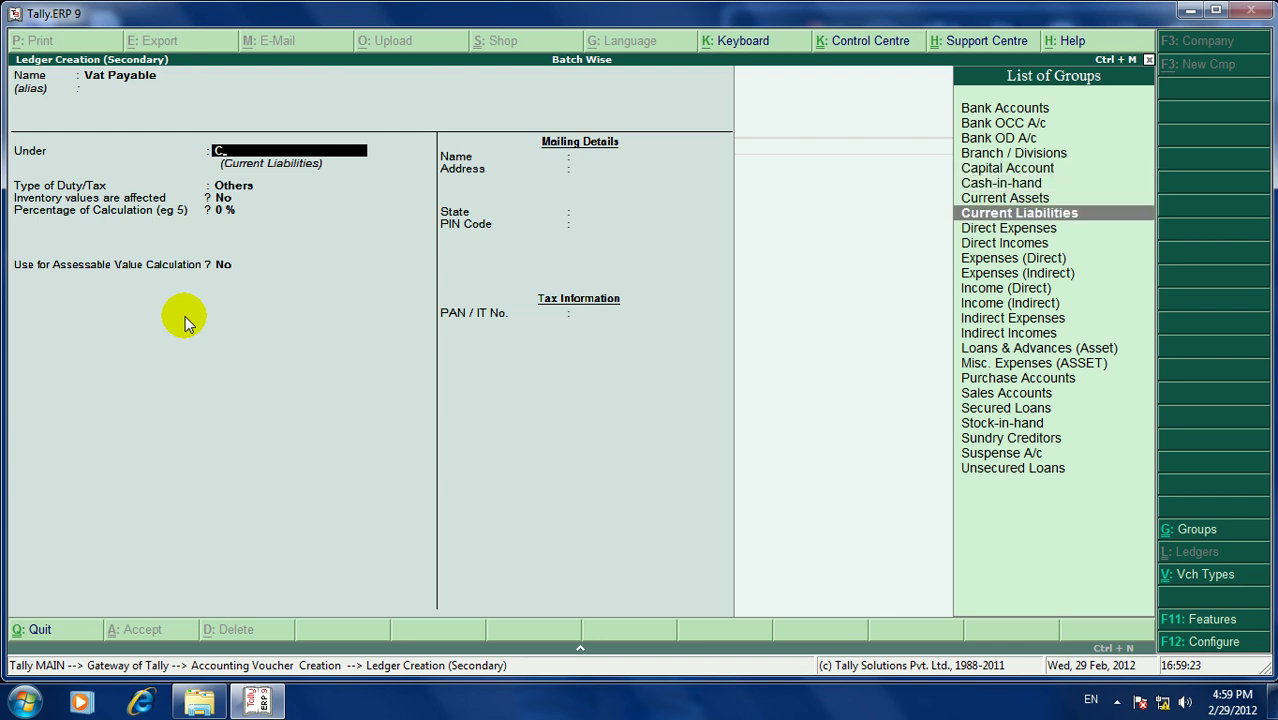
pyautogui.press('Return')
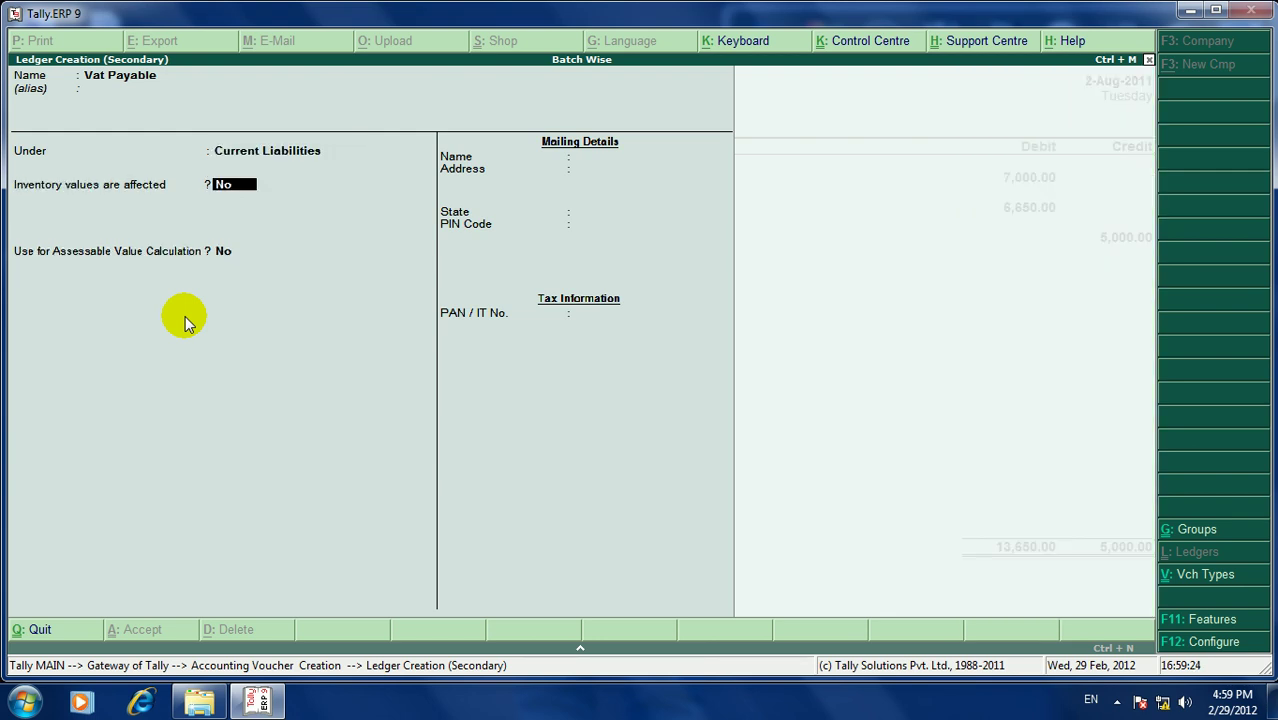
pyautogui.press('Return')
pyautogui.press('Return')
pyautogui.press('Return')
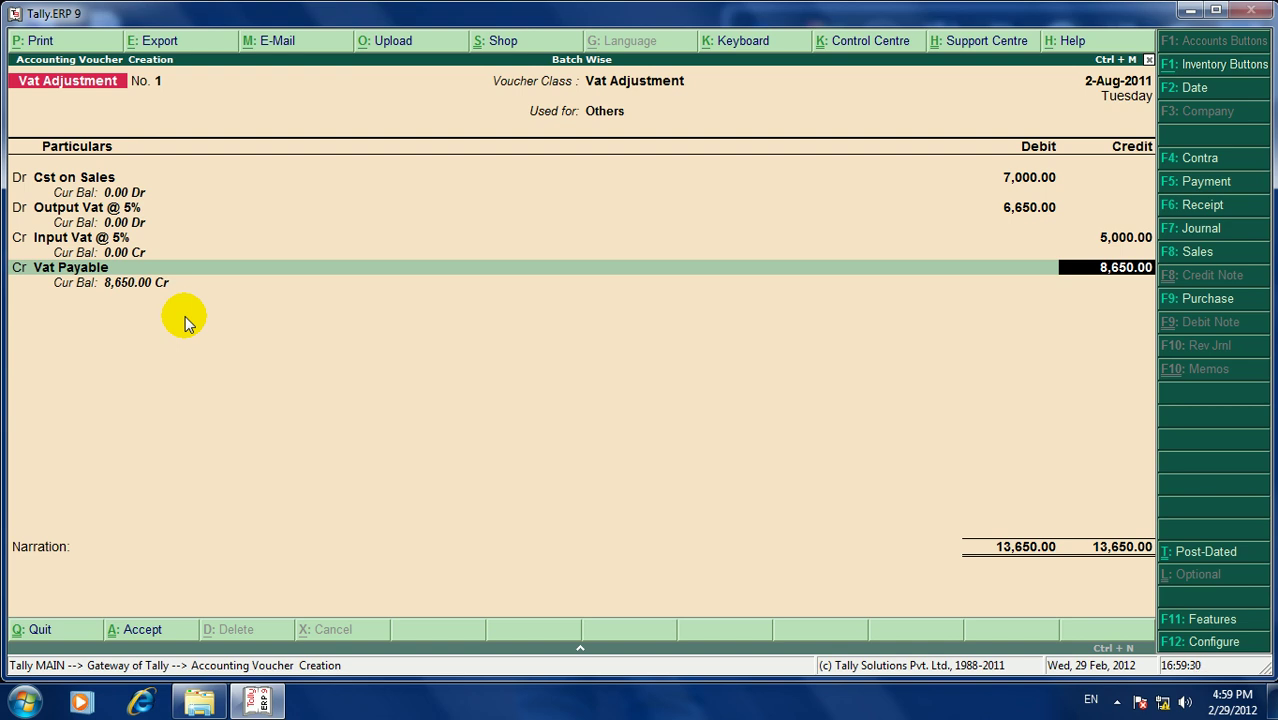
# Credit Vat Payable with 8650 and save the voucher without a narration.
pyautogui.press('Return')
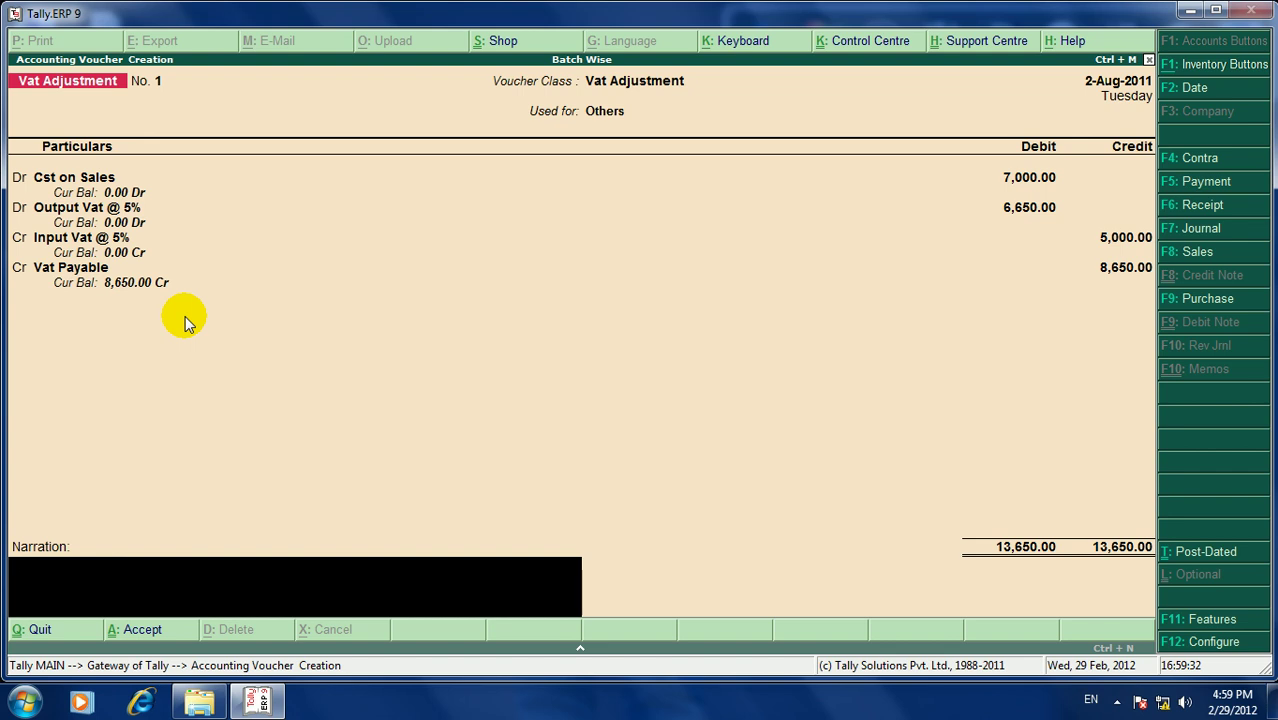
pyautogui.press('Return')
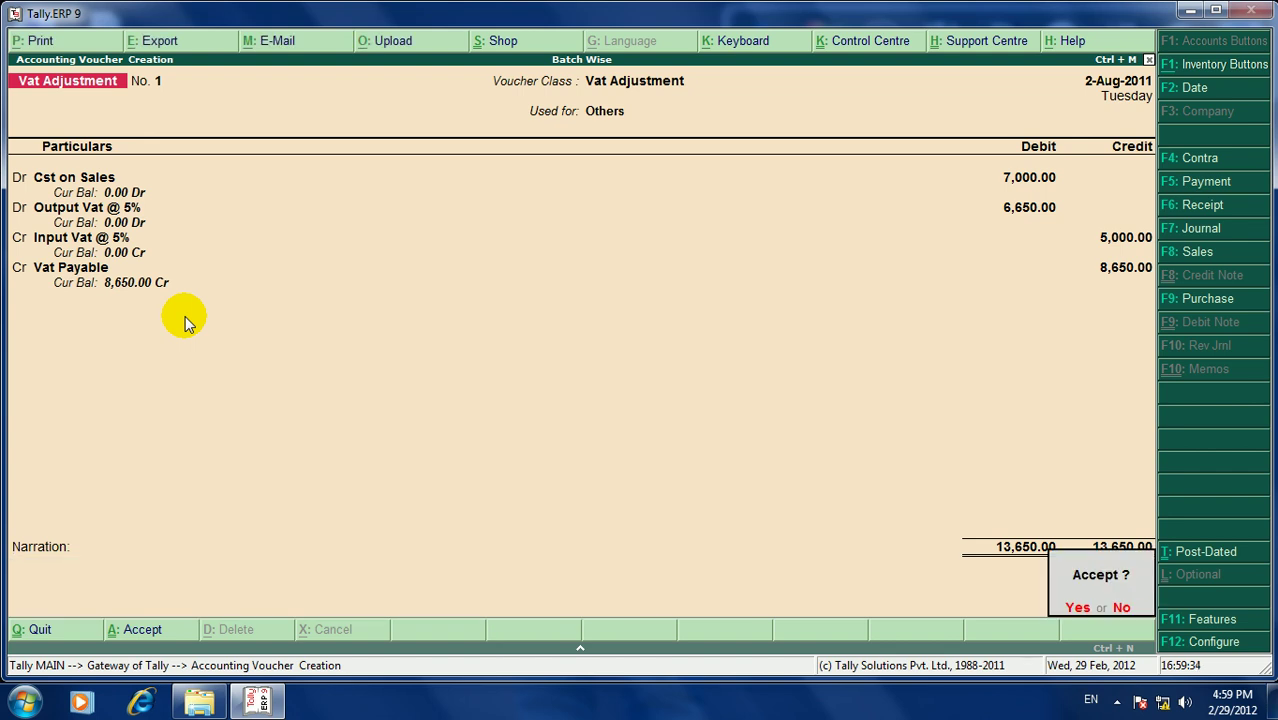
pyautogui.press('Return')
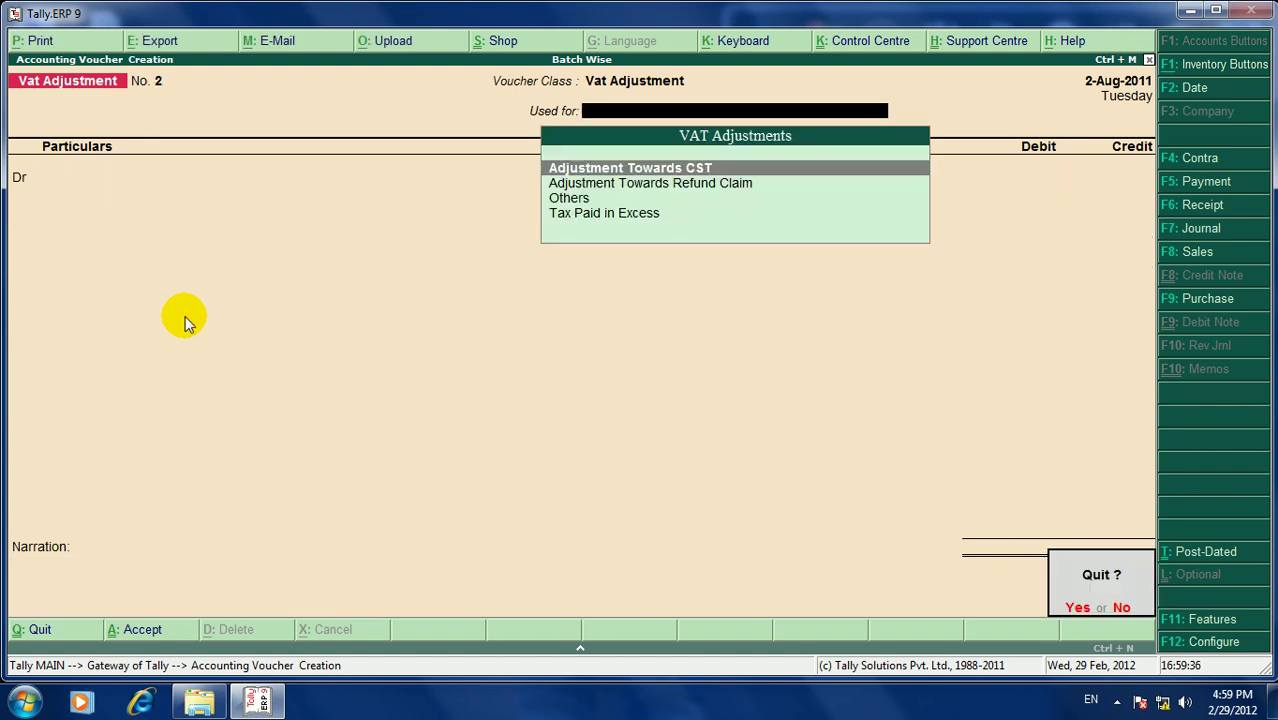
# Leave voucher entry for the Gateway of Tally and open the Display reports.
pyautogui.press('Escape')
pyautogui.press('Down')
pyautogui.press('Down')
pyautogui.press('Down')
pyautogui.press('Down')
pyautogui.press('Down')
pyautogui.press('Down')
pyautogui.press('Down')
pyautogui.press('Down')
pyautogui.press('Down')
pyautogui.press('Down')
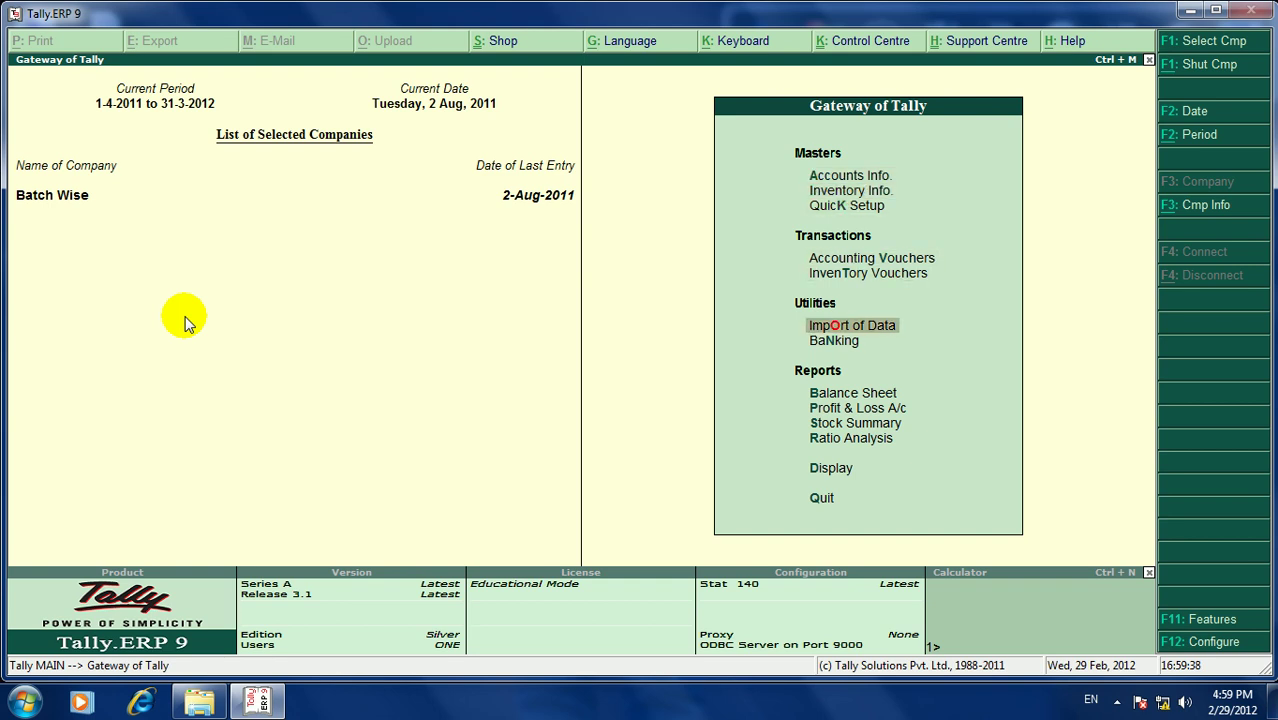
pyautogui.press('Down')
pyautogui.press('Return')
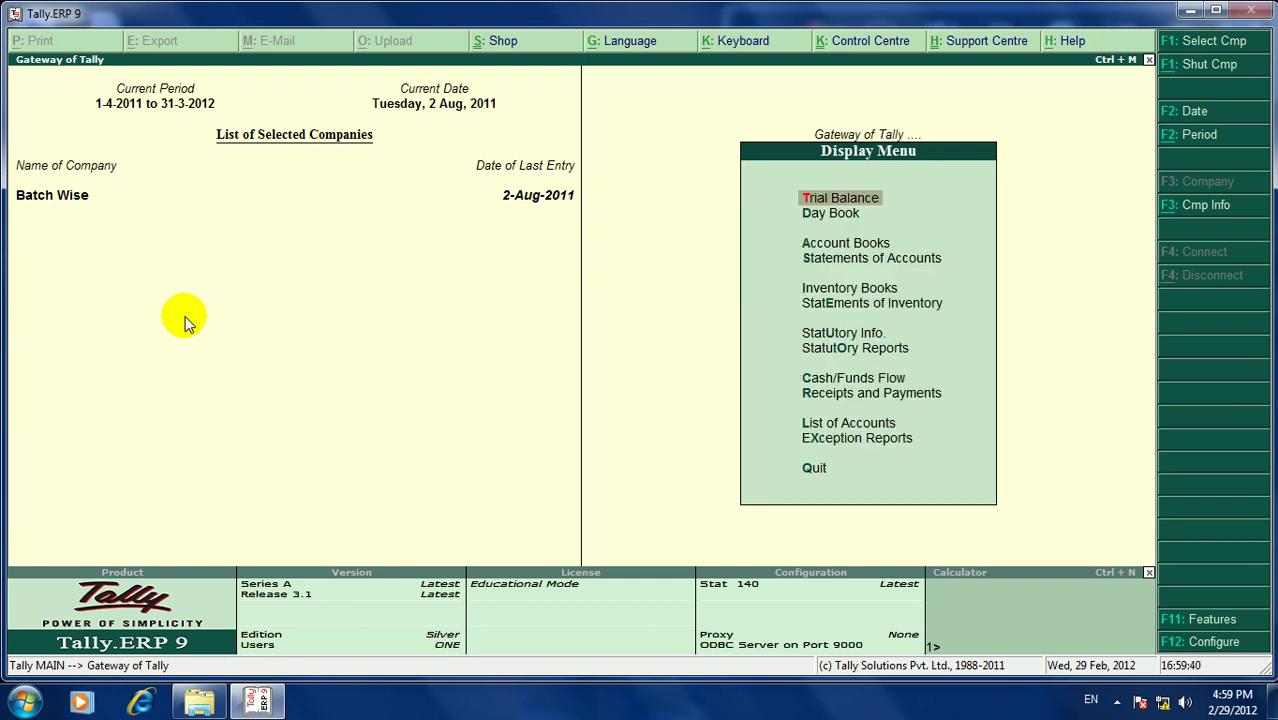
# Open the VAT Computation statutory report and review the output tax, input tax and VAT payable.
pyautogui.press('Down')
pyautogui.press('Down')
pyautogui.press('Down')
pyautogui.press('Down')
pyautogui.press('Down')
pyautogui.press('Down')
pyautogui.press('Down')
pyautogui.press('Return')
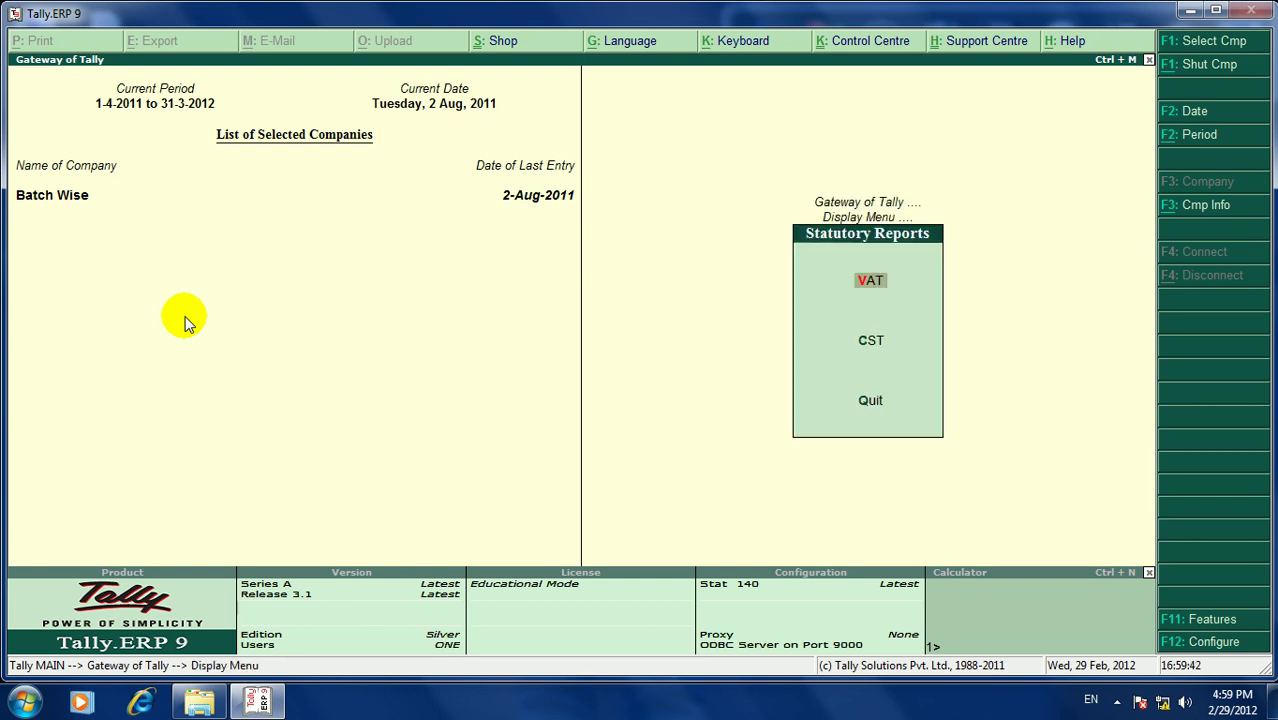
pyautogui.press('Return')
pyautogui.press('Return')
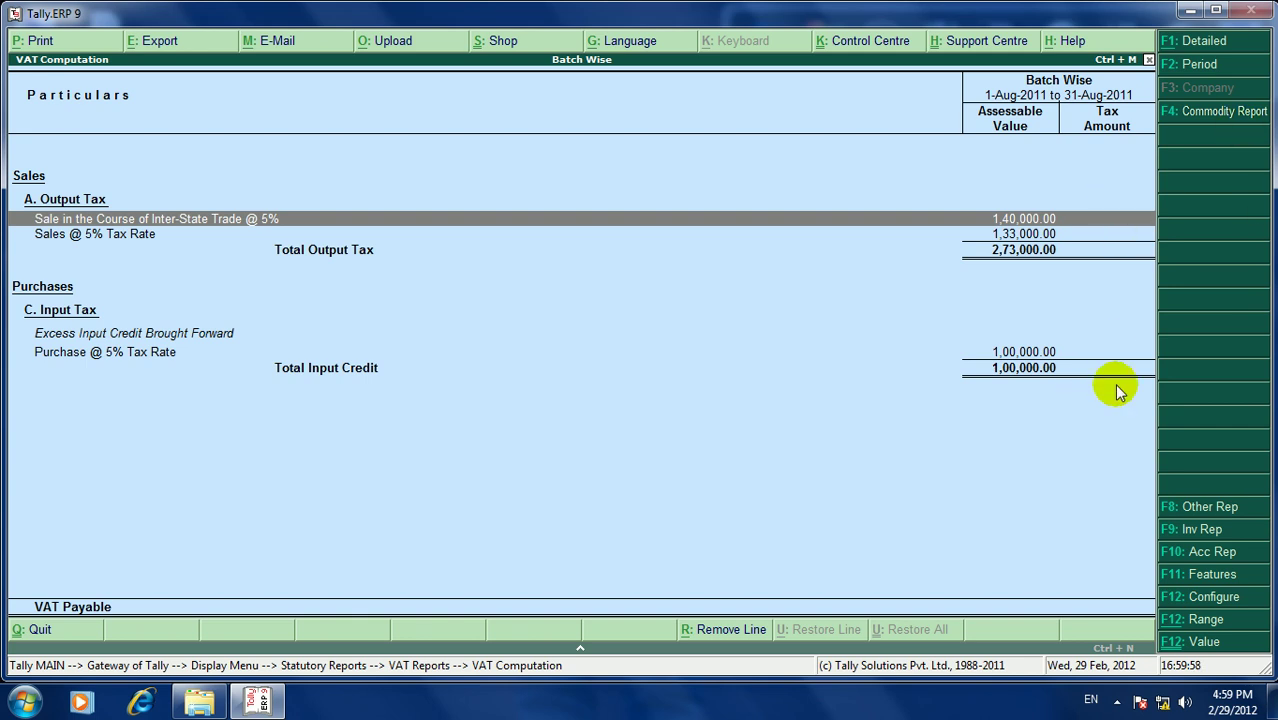
# Close the VAT report and examine the Balance Sheet in detailed form for the Vat Payable liability.
pyautogui.press('Escape')
pyautogui.press('Escape')
pyautogui.press('Escape')
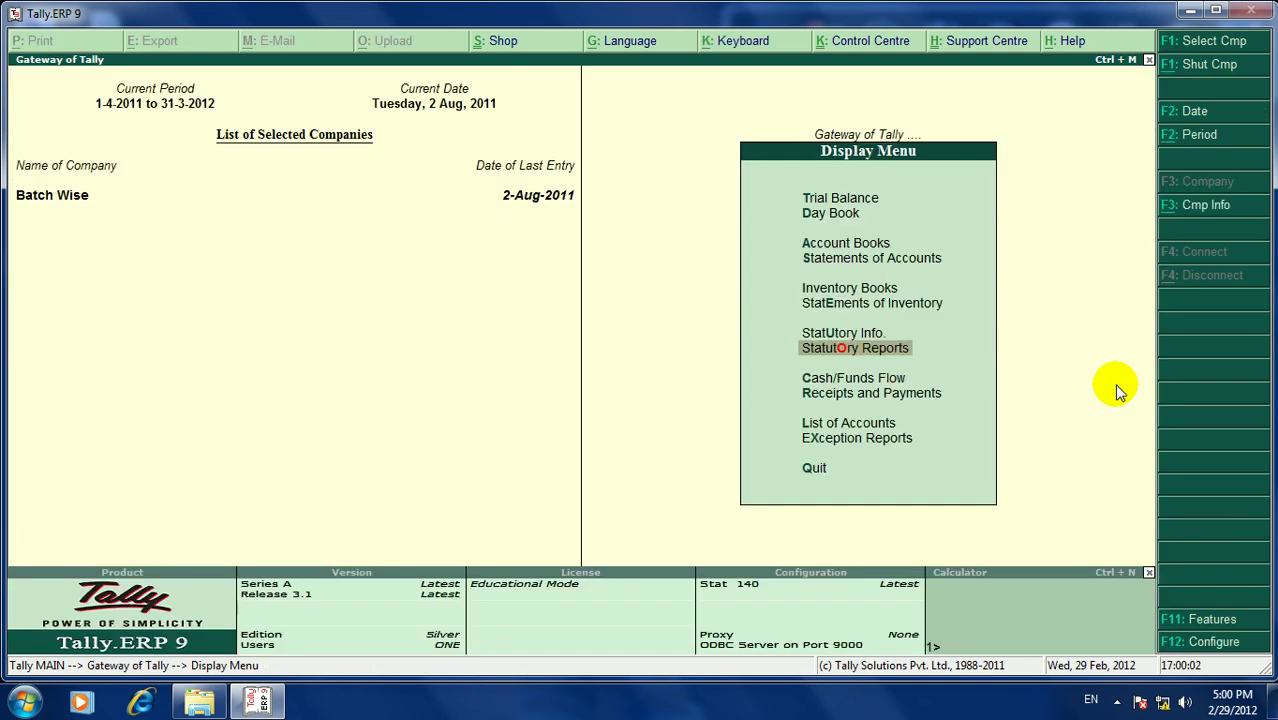
pyautogui.press('Escape')
pyautogui.press('Up')
pyautogui.press('Up')
pyautogui.press('Up')
pyautogui.press('Up')
pyautogui.press('Return')
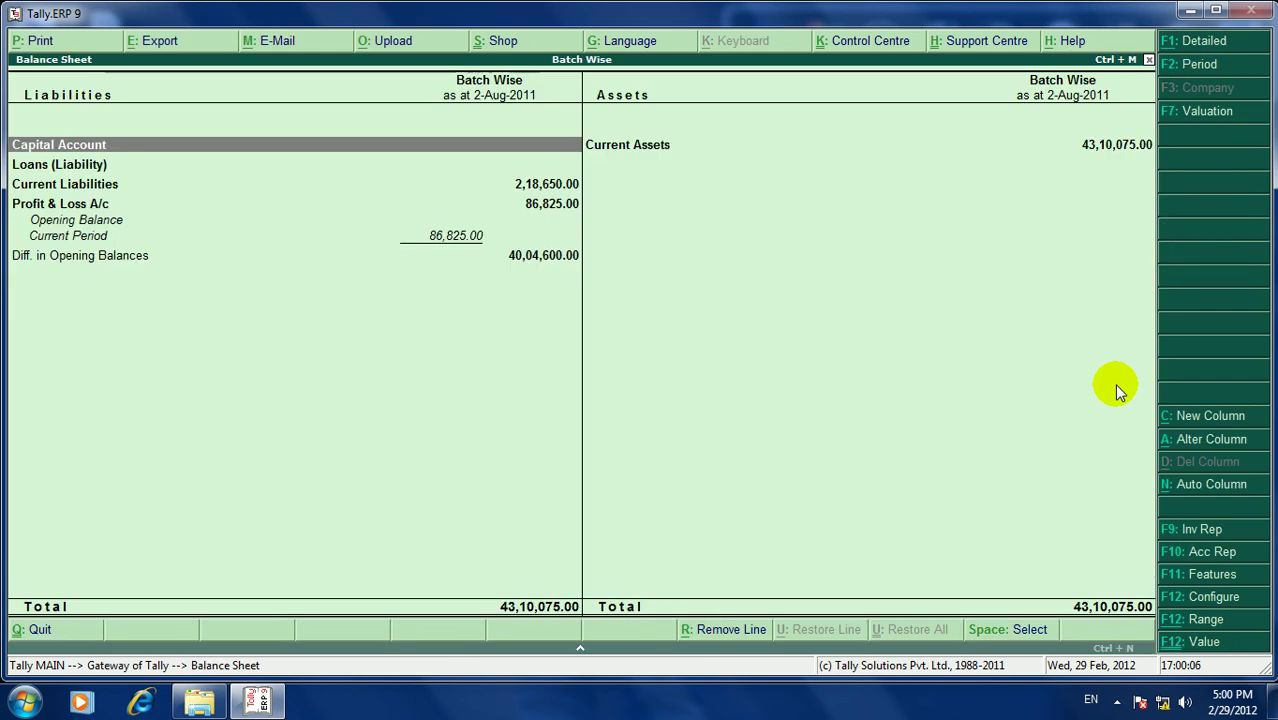
pyautogui.hotkey('alt', 'F1')
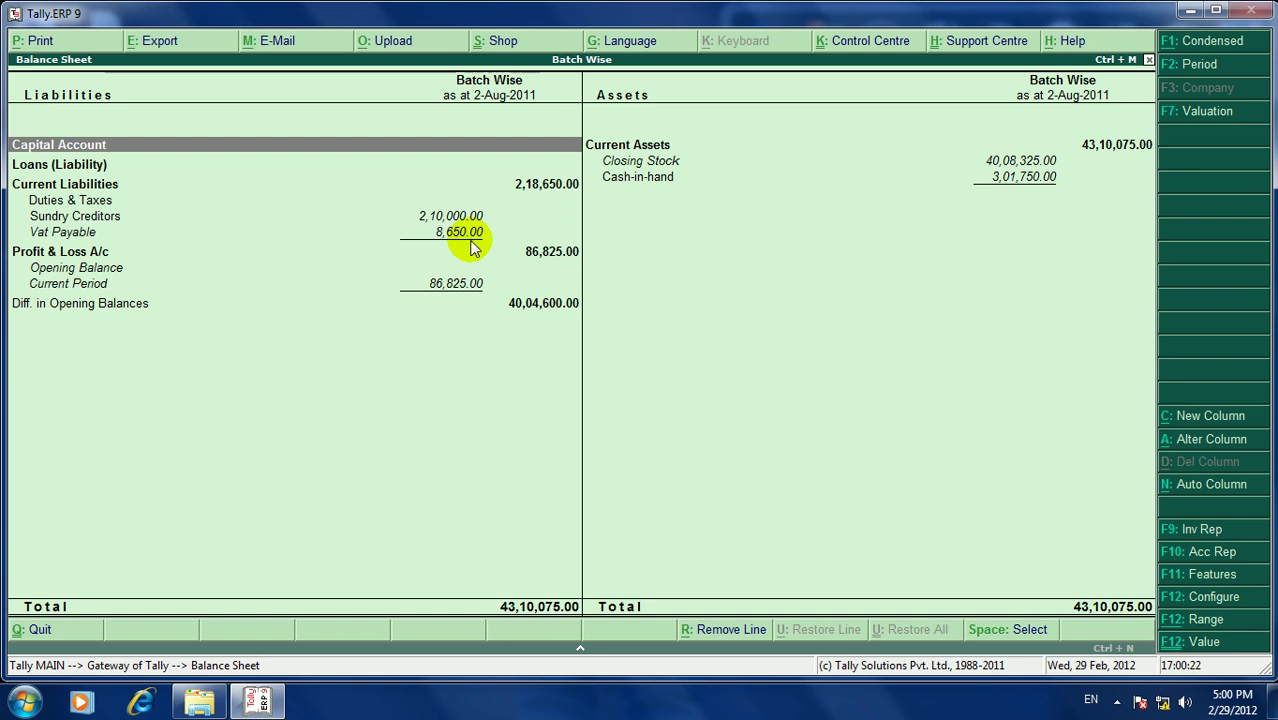
# Return to the Gateway of Tally and start a Payment voucher in Accounting Voucher Creation.
pyautogui.press('Escape')
pyautogui.press('Escape')
pyautogui.press('Escape')
pyautogui.press('Down')
pyautogui.press('Down')
pyautogui.press('Down')
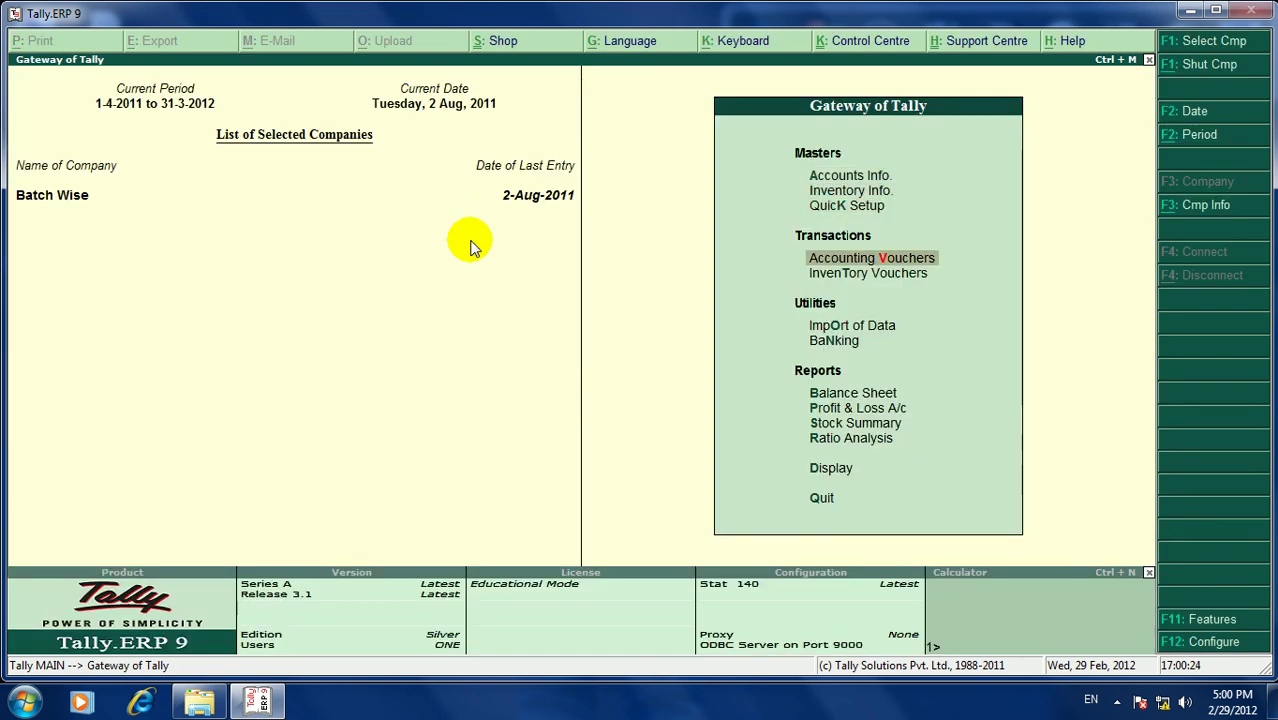
pyautogui.press('Return')
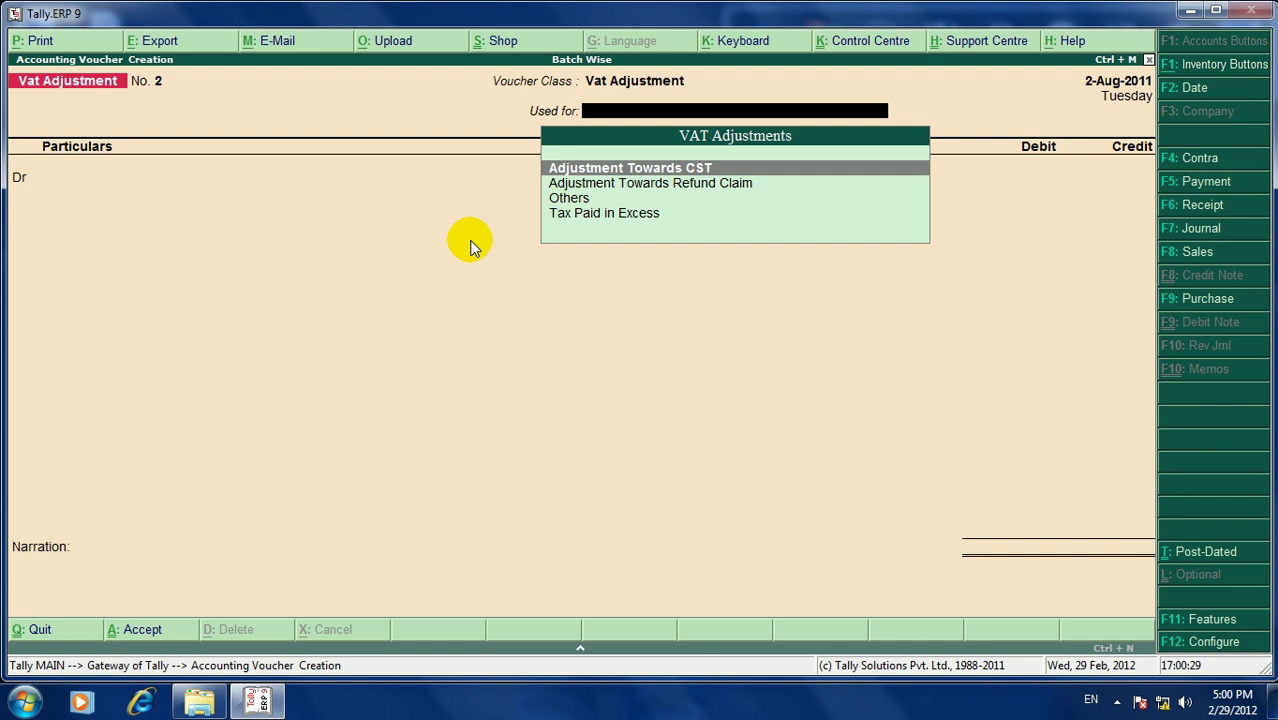
pyautogui.press('F5')
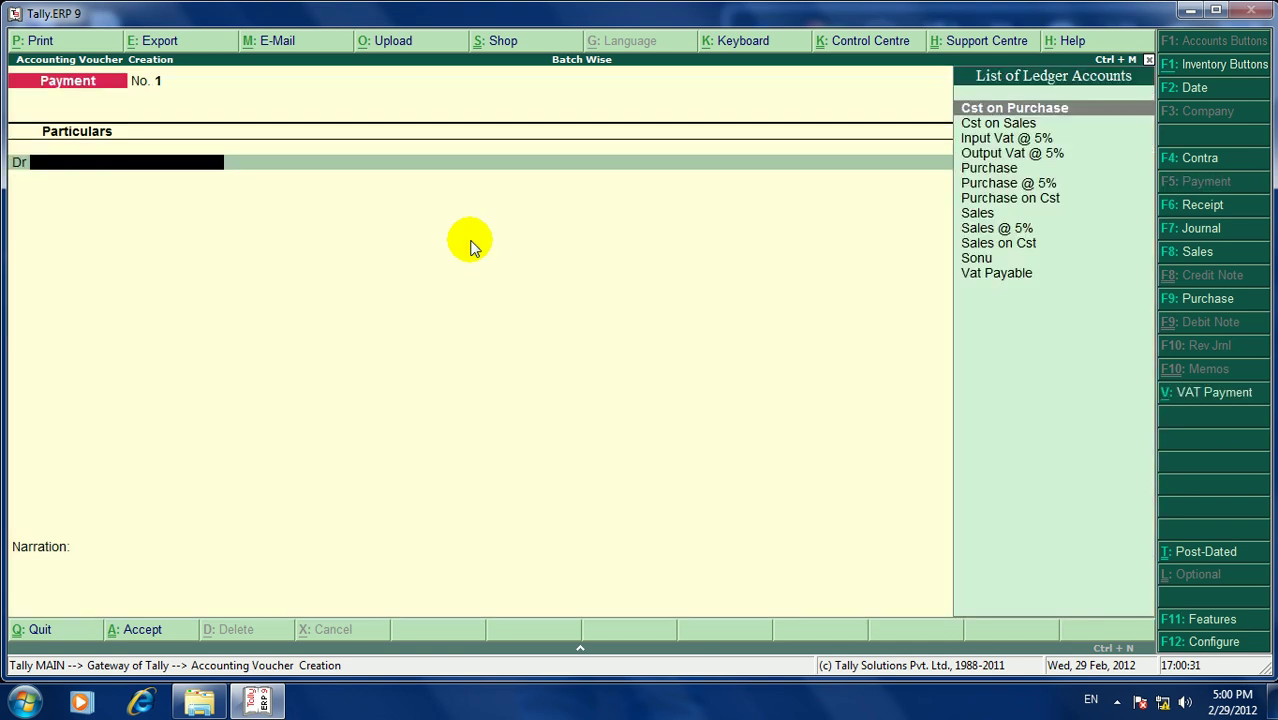
# Debit the Vat Payable ledger with 8650 in the payment voucher.
pyautogui.press('Down')
pyautogui.press('Down')
pyautogui.press('Down')
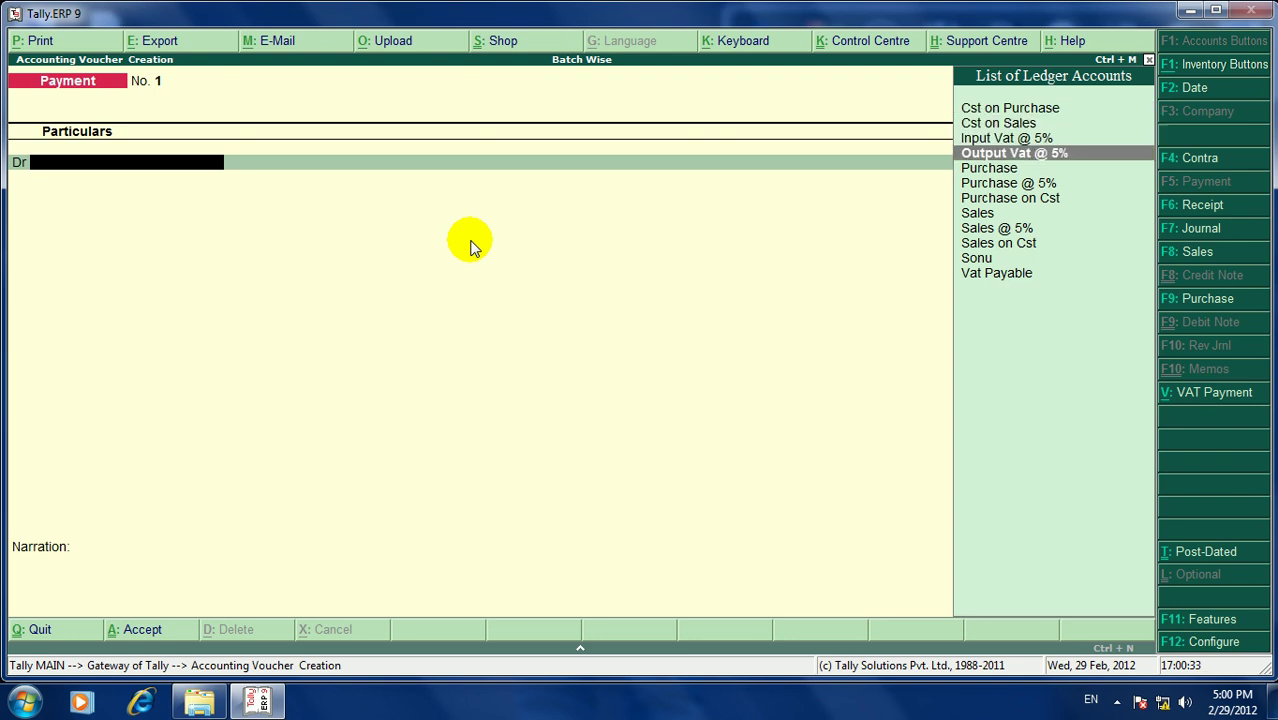
pyautogui.press('Up')
pyautogui.press('Down')
pyautogui.press('Down')
pyautogui.press('Down')
pyautogui.press('Down')
pyautogui.press('Down')
pyautogui.press('Down')
pyautogui.press('Down')
pyautogui.press('Down')
pyautogui.press('Down')
pyautogui.press('Return')
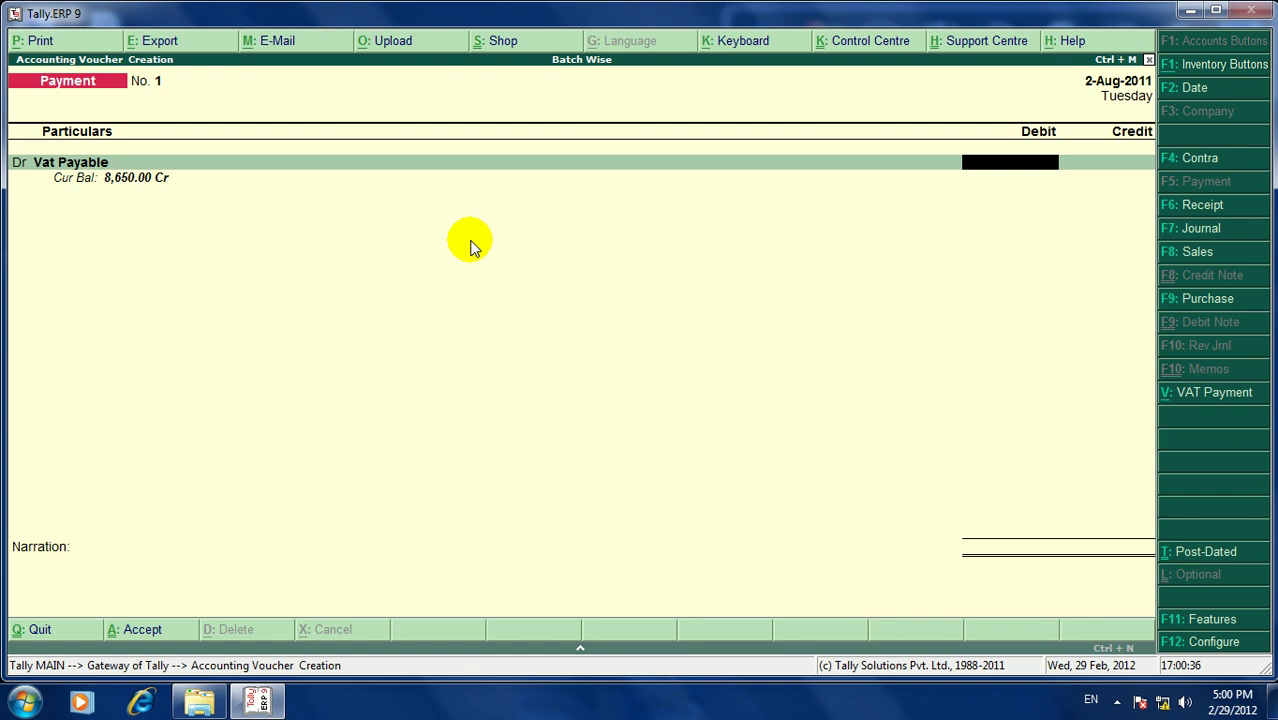
pyautogui.write('8650')
pyautogui.press('Return')
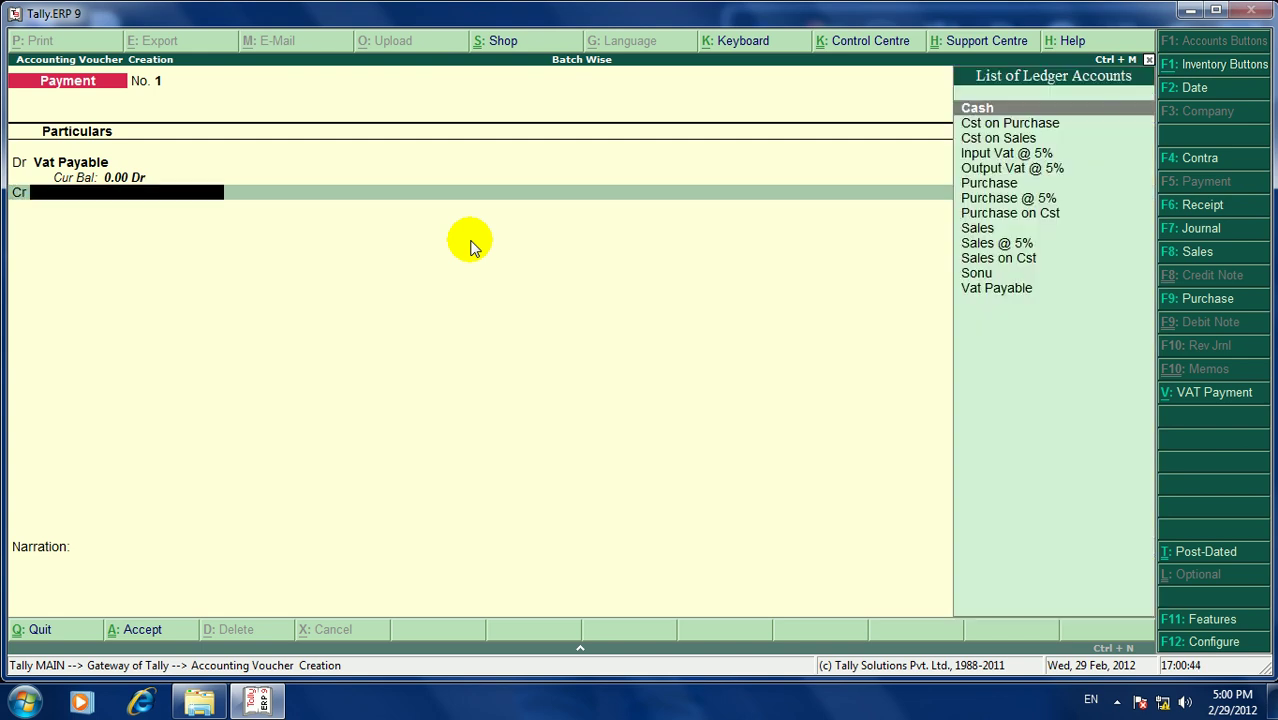
# Create a new ledger named Sbi Bank for the credit line and place it under Bank Accounts.
pyautogui.hotkey('alt', 'c')
pyautogui.write('Sbi')
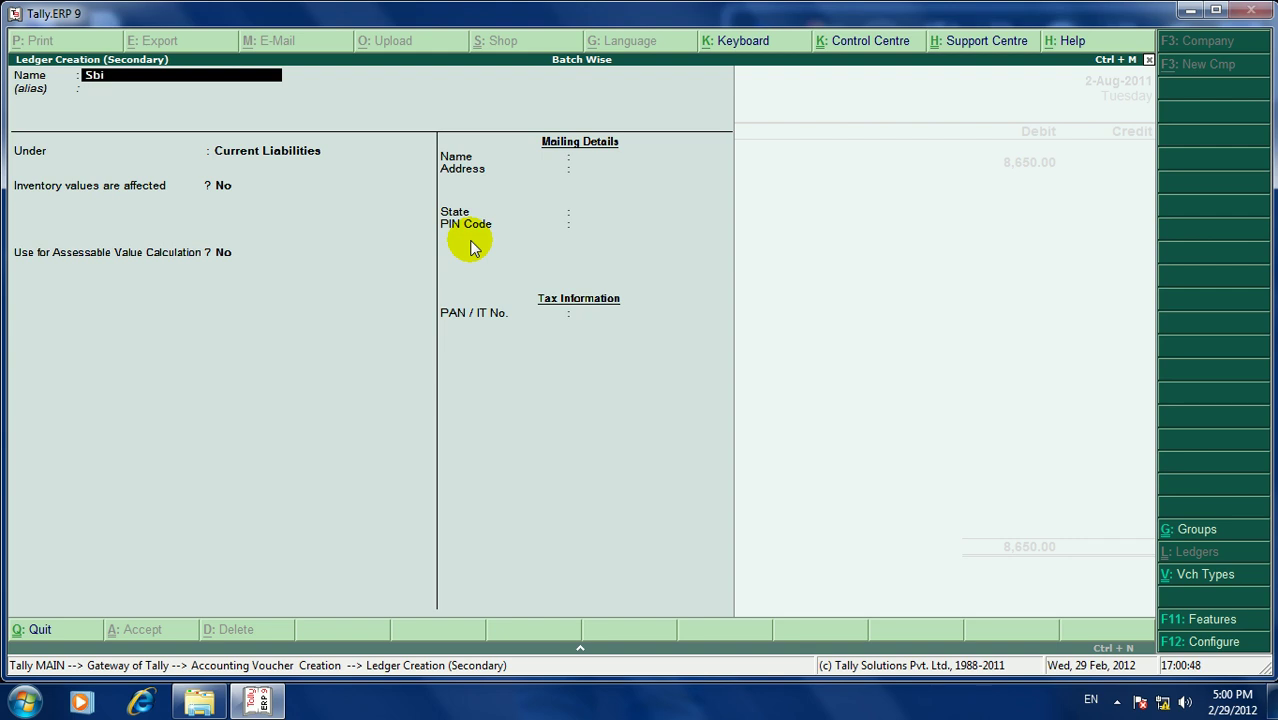
pyautogui.write(' Ban')
pyautogui.press('Return')
pyautogui.write('B')
pyautogui.press('Down')
pyautogui.press('Down')
pyautogui.press('Down')
pyautogui.press('Up')
pyautogui.press('Up')
pyautogui.press('Up')
pyautogui.press('Return')
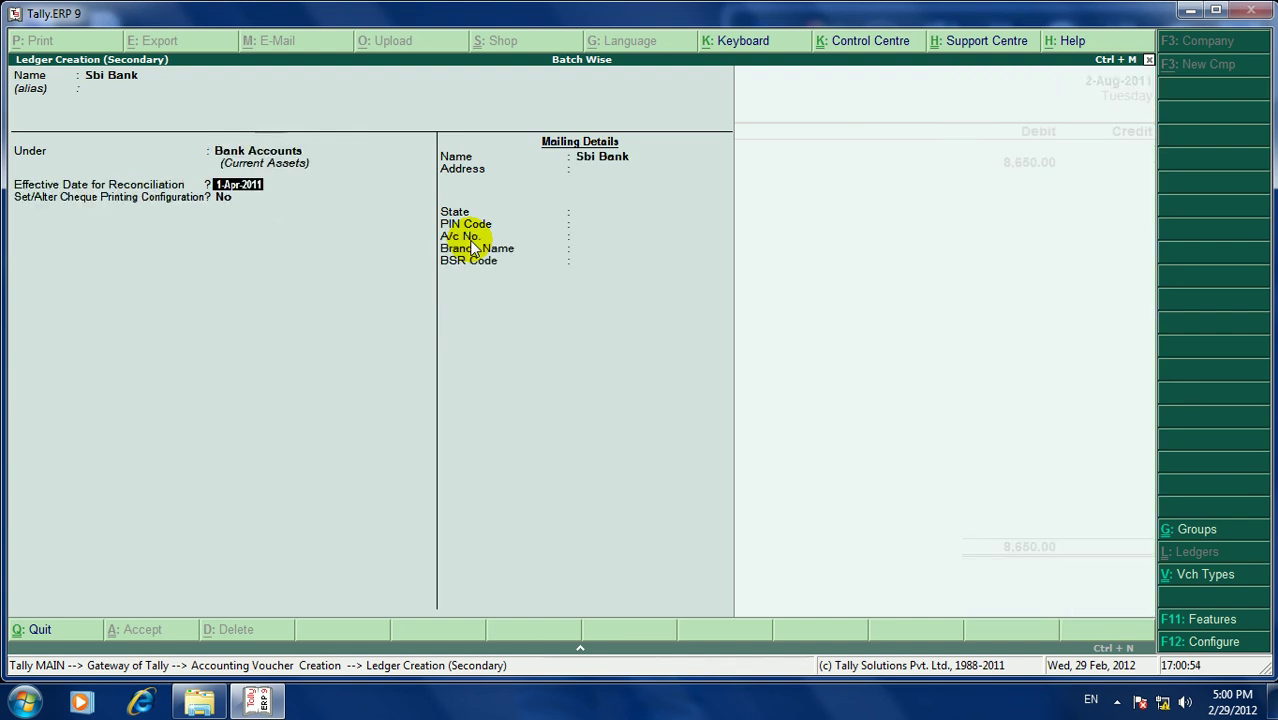
# Keep the bank ledger's default reconciliation and cheque printing settings, leave the remaining mailing details blank, and save it.
pyautogui.press('Return')
pyautogui.press('Return')
pyautogui.press('Return')
pyautogui.press('Return')
pyautogui.press('Return')
pyautogui.press('Return')
pyautogui.press('Return')
pyautogui.press('Return')
pyautogui.press('Return')
pyautogui.press('Return')
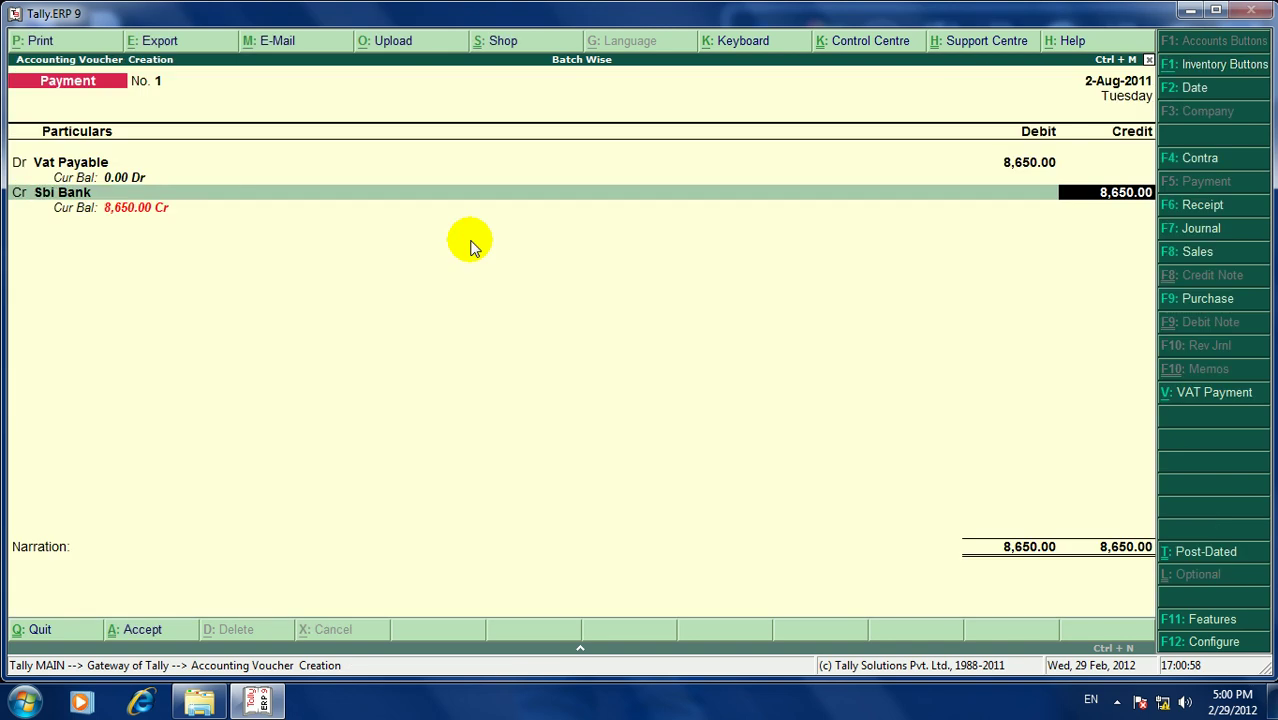
# Credit Sbi Bank with 8,650.00, keep the default A/c Payee cheque allocation dated 2-Aug-2011, and save the payment voucher.
pyautogui.press('Return')
pyautogui.press('Return')
pyautogui.press('Return')
pyautogui.press('Return')
pyautogui.press('Return')
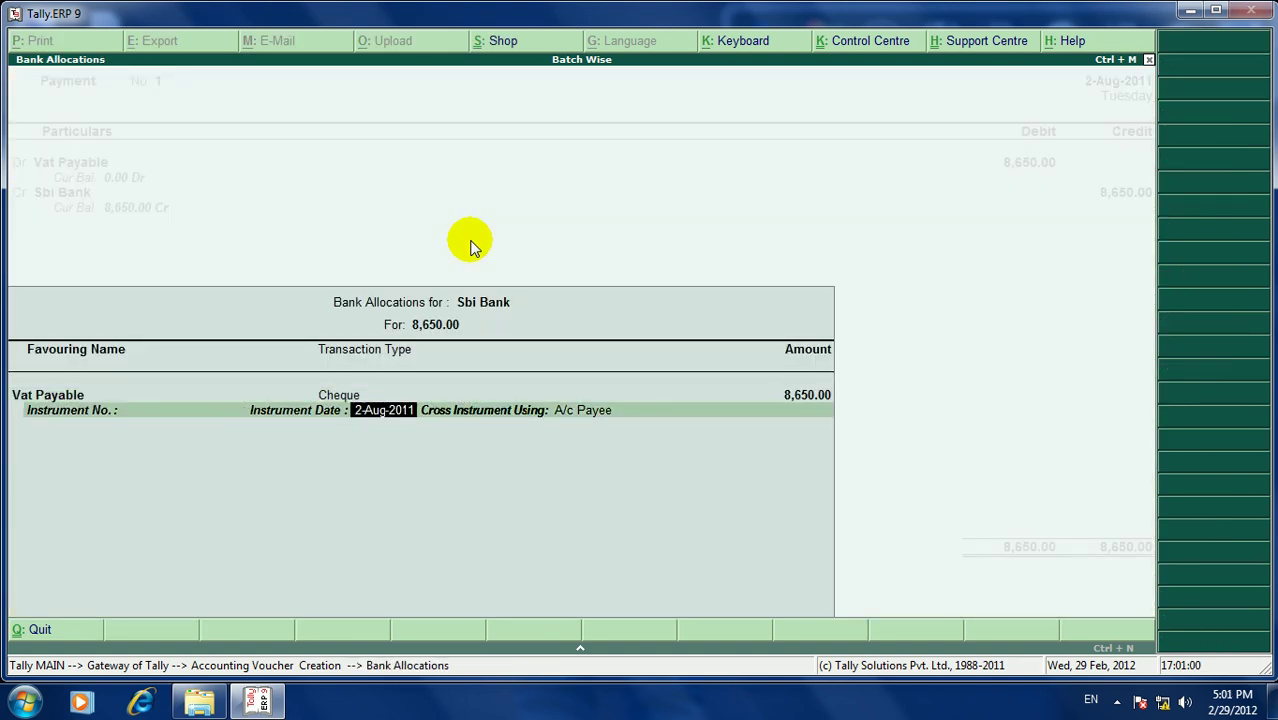
pyautogui.press('Return')
pyautogui.press('Return')
pyautogui.press('Return')
pyautogui.press('Return')
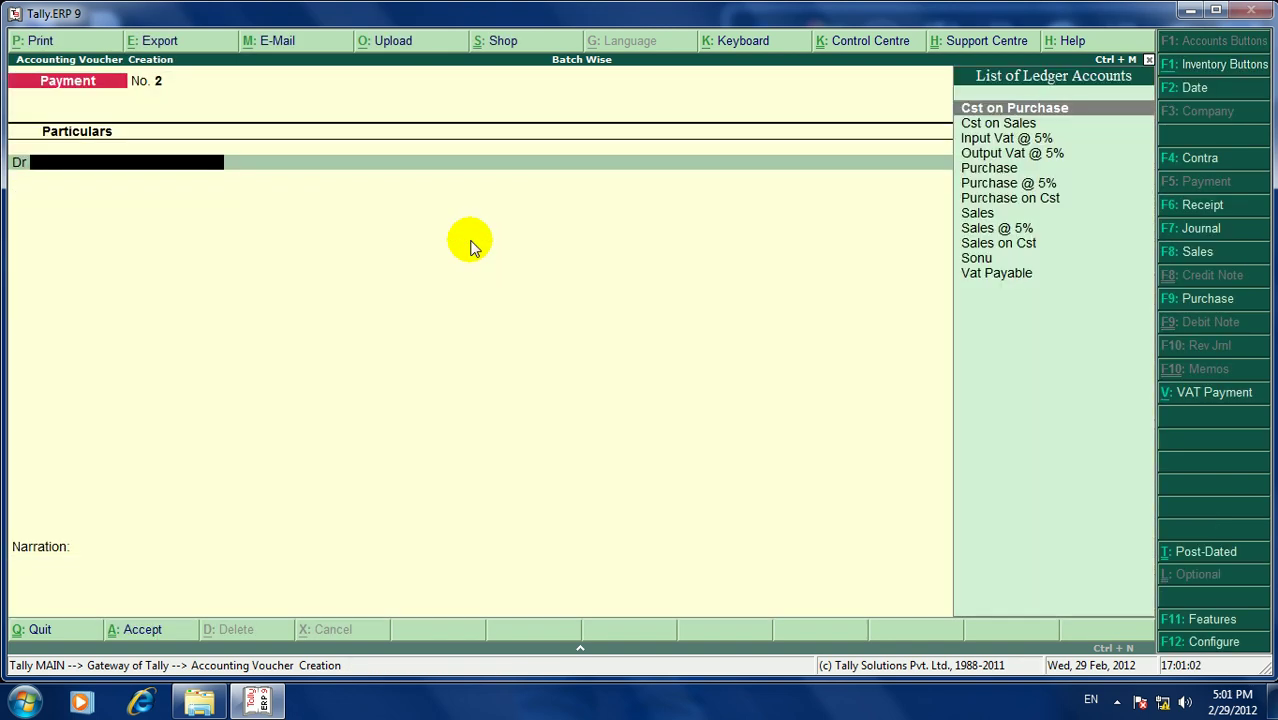
# Leave voucher entry for the Gateway of Tally and open the Balance Sheet.
pyautogui.press('Escape')
pyautogui.press('Escape')
pyautogui.press('n')
pyautogui.press('Down')
pyautogui.press('Down')
pyautogui.press('Down')
pyautogui.press('Down')
pyautogui.press('Down')
pyautogui.press('Down')
pyautogui.press('Down')
pyautogui.press('Down')
pyautogui.press('Up')
pyautogui.press('Return')
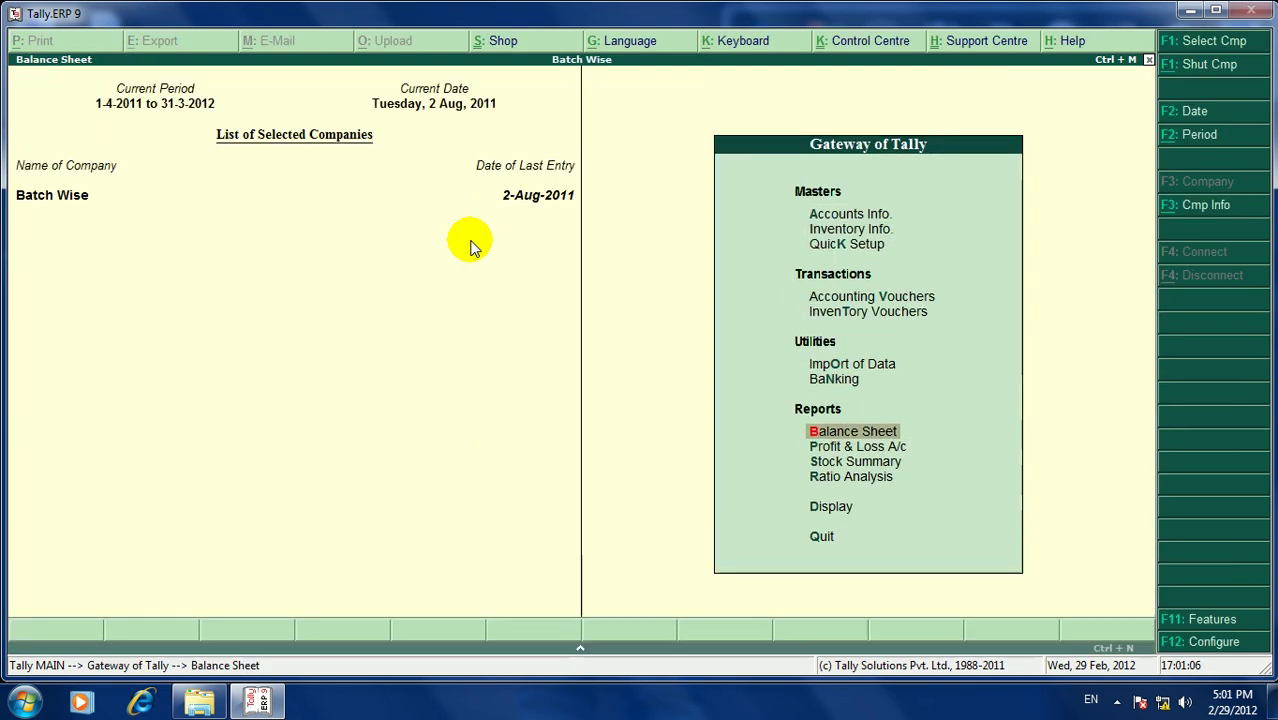